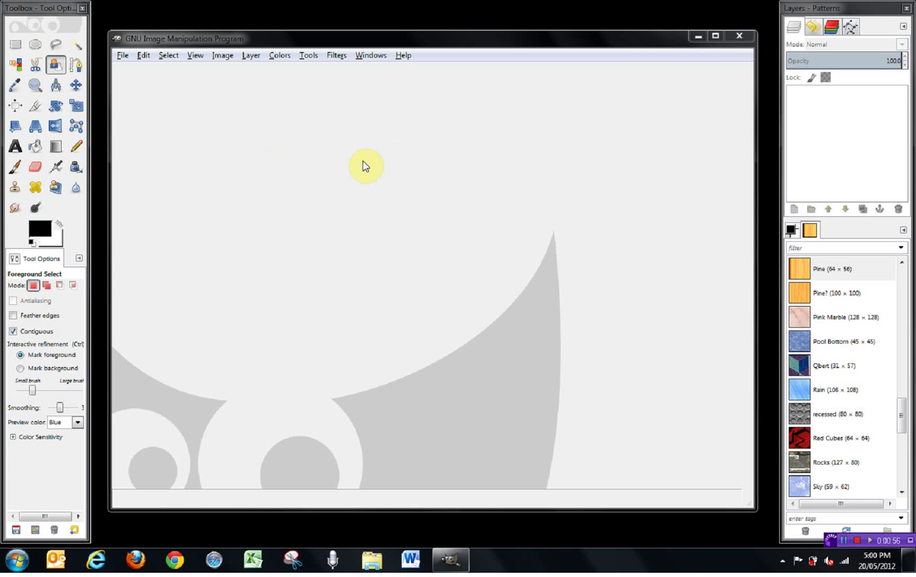
# Switch to single-window mode and open the YellowFlower.JPG image
pyautogui.click(375, 56)
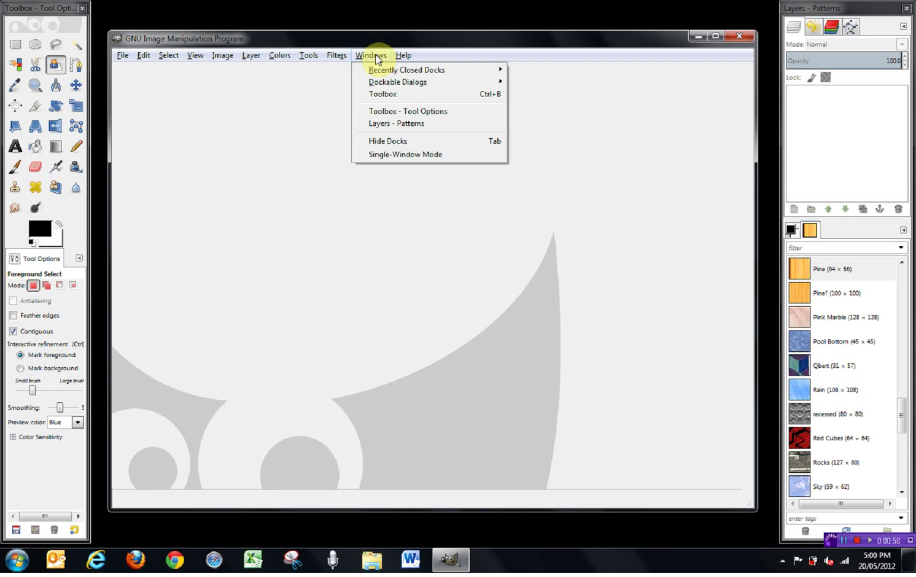
pyautogui.click(397, 158)
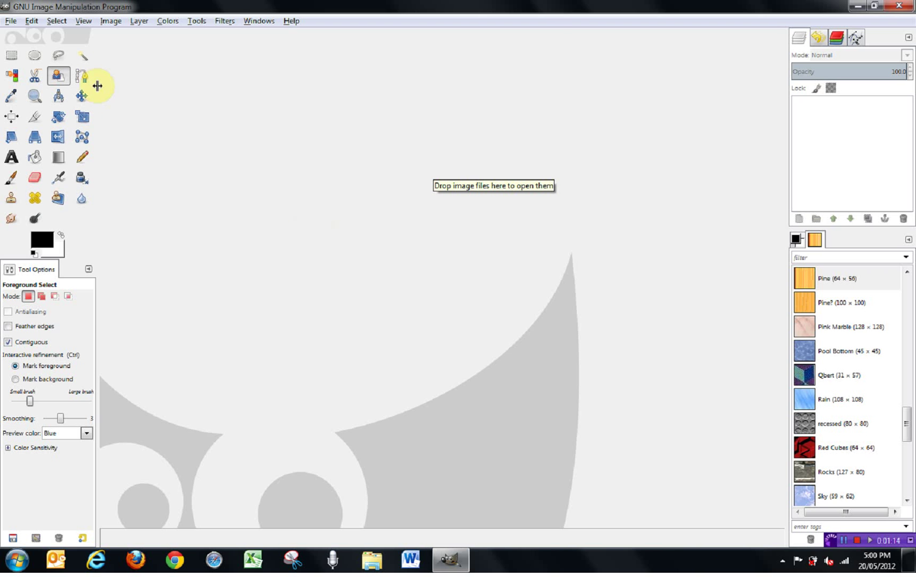
pyautogui.click(12, 21)
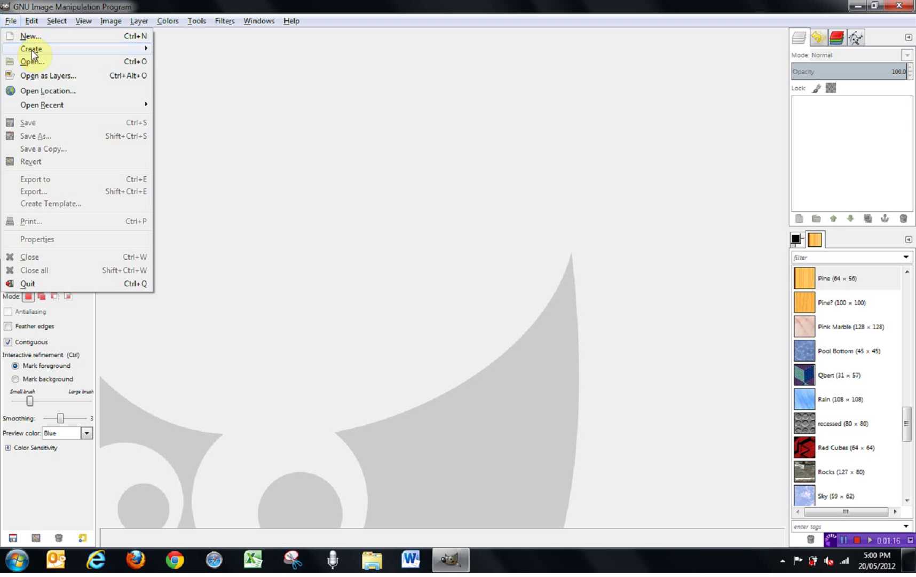
pyautogui.click(33, 61)
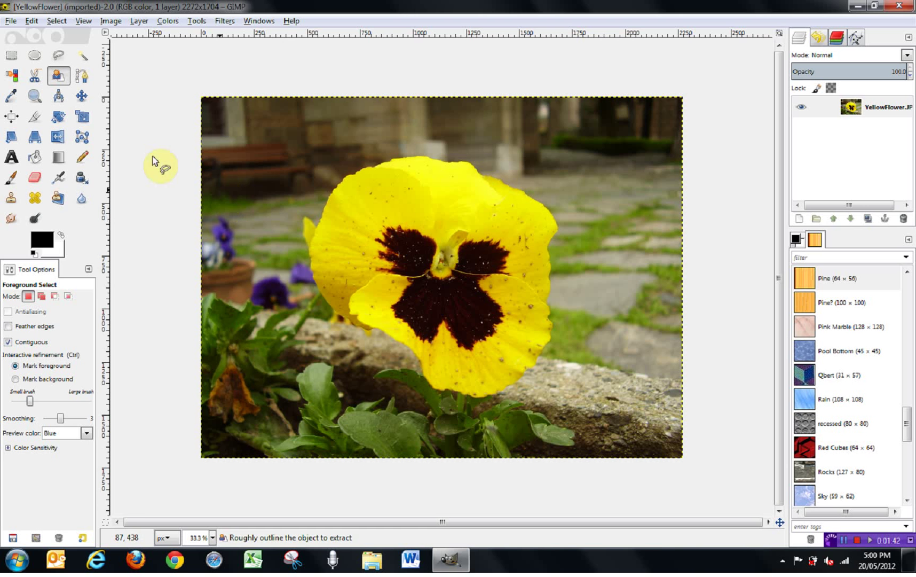
# Draw a rectangular selection about 1587 × 1239 px around the yellow flower and set its composition guides to No guides
pyautogui.click(11, 56)
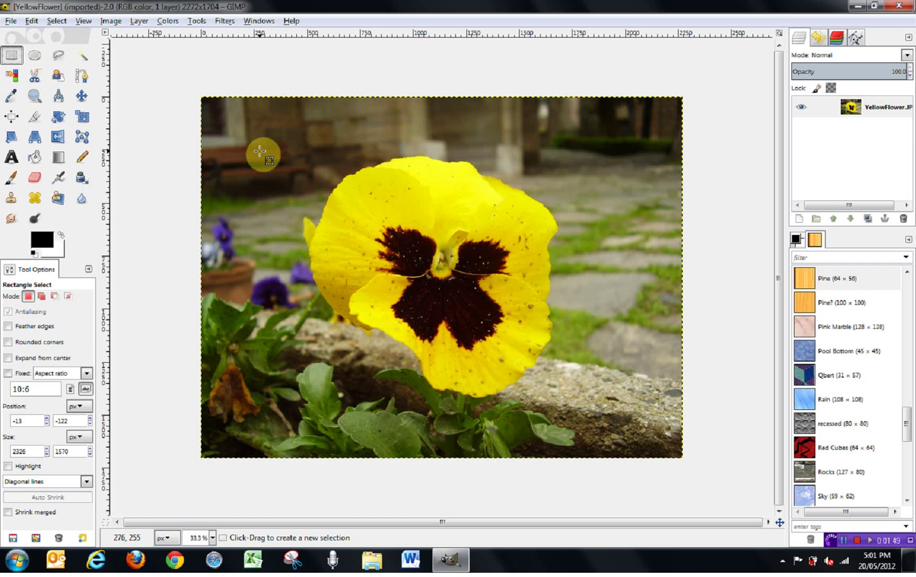
pyautogui.moveTo(275, 147); pyautogui.dragTo(611, 408)
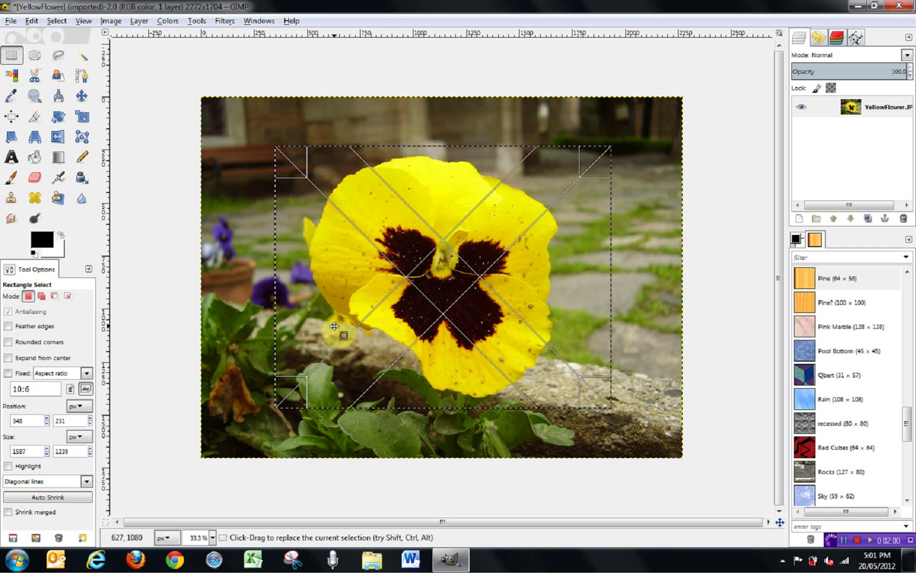
pyautogui.click(86, 481)
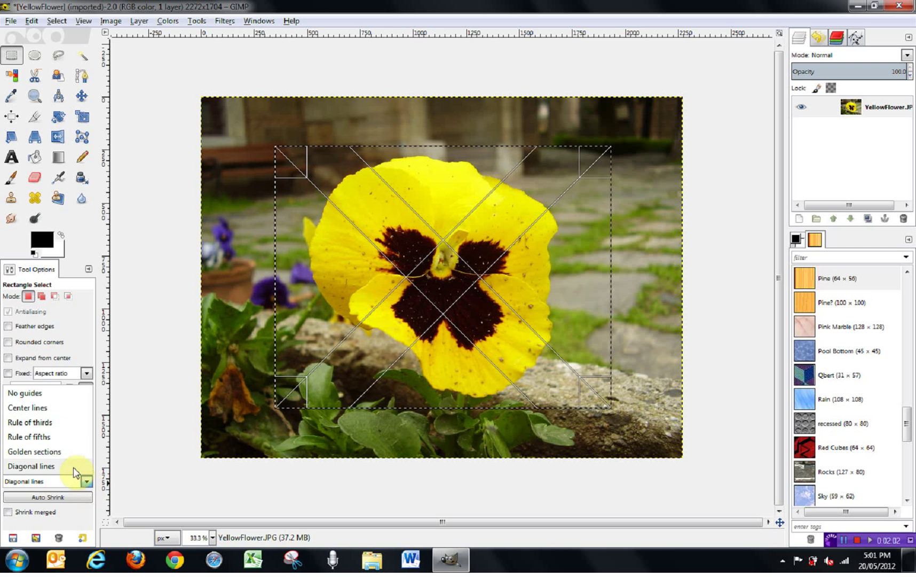
pyautogui.click(25, 393)
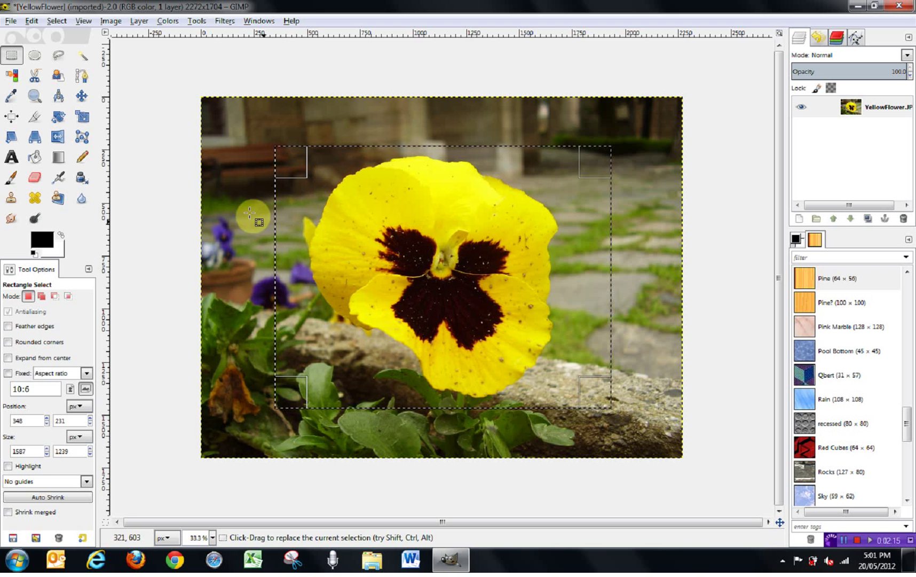
# Paint over the flower inside the selection in black with the Paintbrush at a size of about 555
pyautogui.click(11, 180)
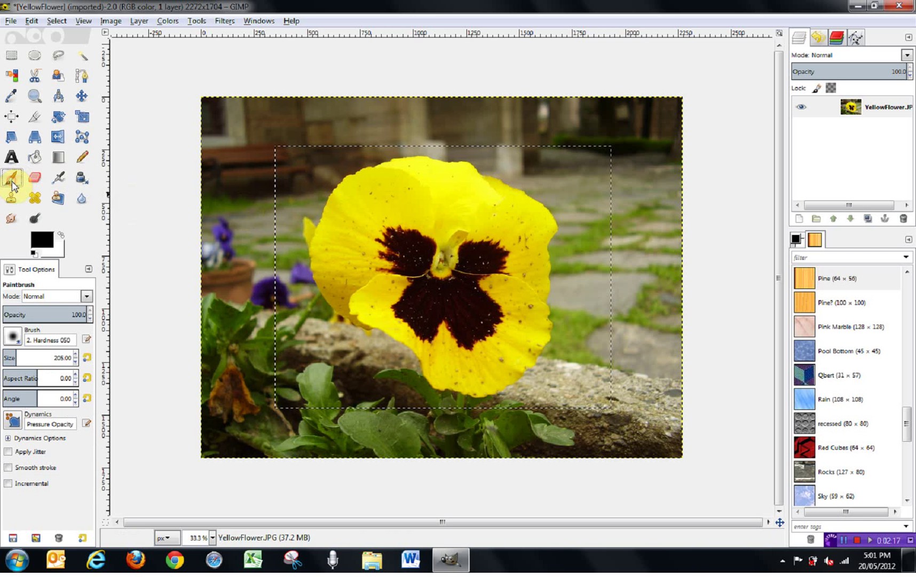
pyautogui.moveTo(17, 357); pyautogui.dragTo(41, 359)
pyautogui.moveTo(406, 232)
pyautogui.mouseDown()
pyautogui.moveTo(452, 259)
pyautogui.moveTo(417, 290)
pyautogui.moveTo(491, 282)
pyautogui.moveTo(435, 256)
pyautogui.moveTo(437, 325)
pyautogui.moveTo(413, 254)
pyautogui.moveTo(453, 302)
pyautogui.moveTo(438, 262)
pyautogui.mouseUp()
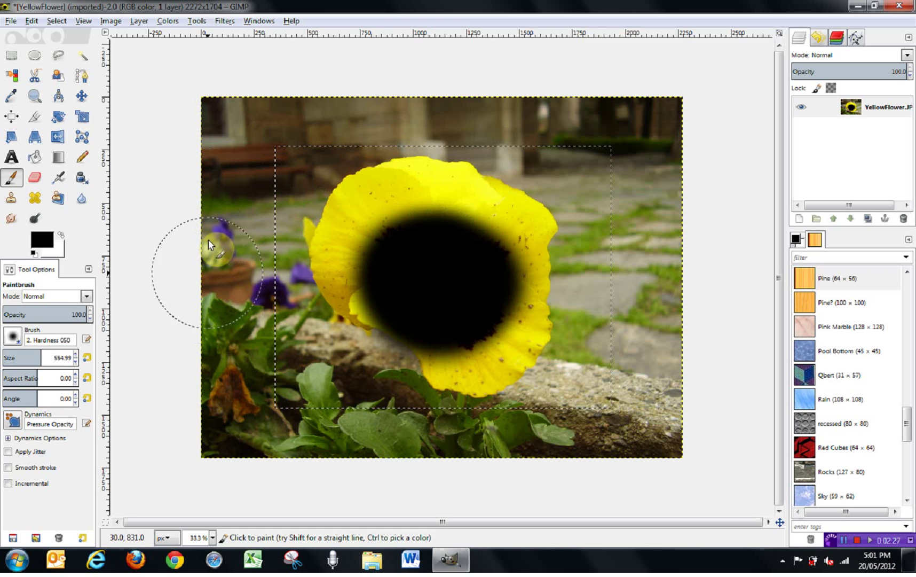
pyautogui.moveTo(374, 217)
pyautogui.mouseDown()
pyautogui.moveTo(657, 232)
pyautogui.moveTo(630, 227)
pyautogui.moveTo(574, 143)
pyautogui.moveTo(300, 144)
pyautogui.moveTo(283, 204)
pyautogui.moveTo(323, 407)
pyautogui.moveTo(311, 404)
pyautogui.moveTo(281, 358)
pyautogui.moveTo(307, 319)
pyautogui.moveTo(370, 389)
pyautogui.moveTo(526, 411)
pyautogui.moveTo(609, 410)
pyautogui.moveTo(627, 389)
pyautogui.moveTo(627, 271)
pyautogui.moveTo(568, 301)
pyautogui.moveTo(528, 373)
pyautogui.moveTo(517, 239)
pyautogui.moveTo(378, 251)
pyautogui.moveTo(365, 301)
pyautogui.mouseUp()
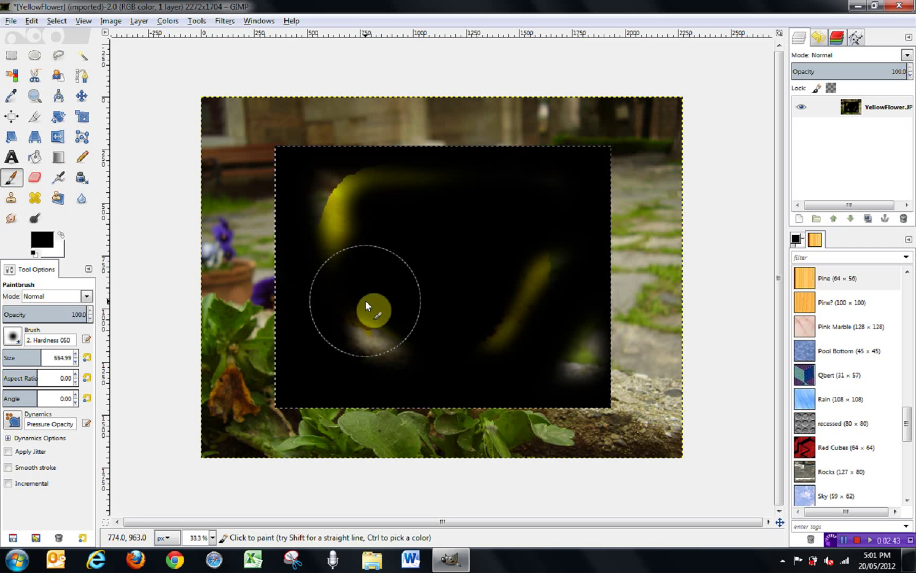
# Undo the black paint strokes while keeping the rectangular selection around the flower
pyautogui.hotkey('ctrl', 'z')
pyautogui.hotkey('ctrl', 'z')
pyautogui.hotkey('ctrl', 'z')
pyautogui.hotkey('ctrl', 'z')
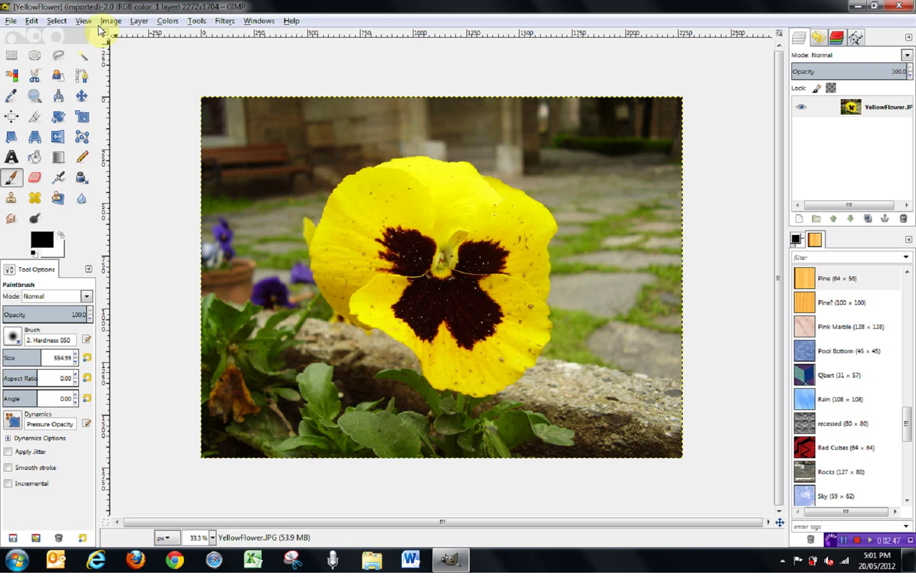
pyautogui.hotkey('ctrl', 'y')
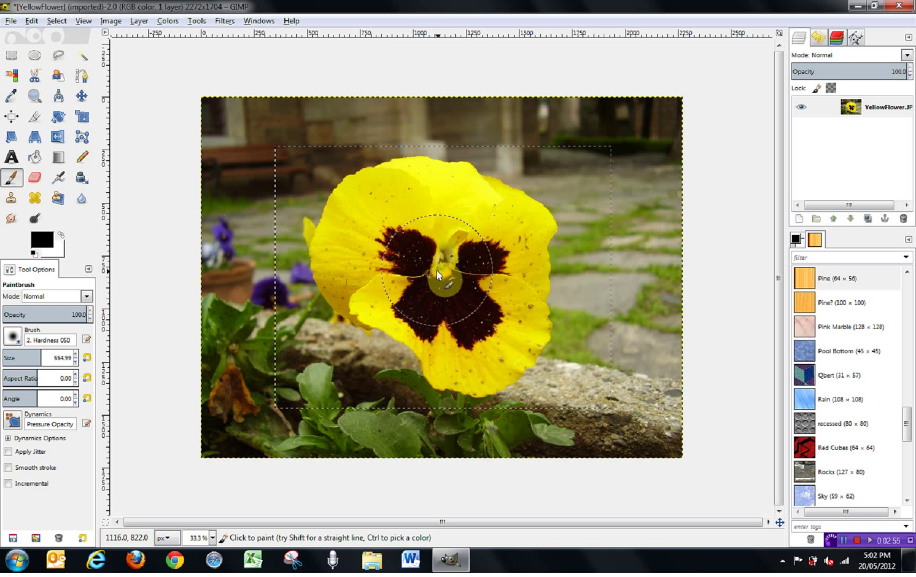
# Try a linear Motion Blur with a length of 156 inside the rectangular selection and undo it
pyautogui.click(232, 22)
pyautogui.moveTo(261, 94)
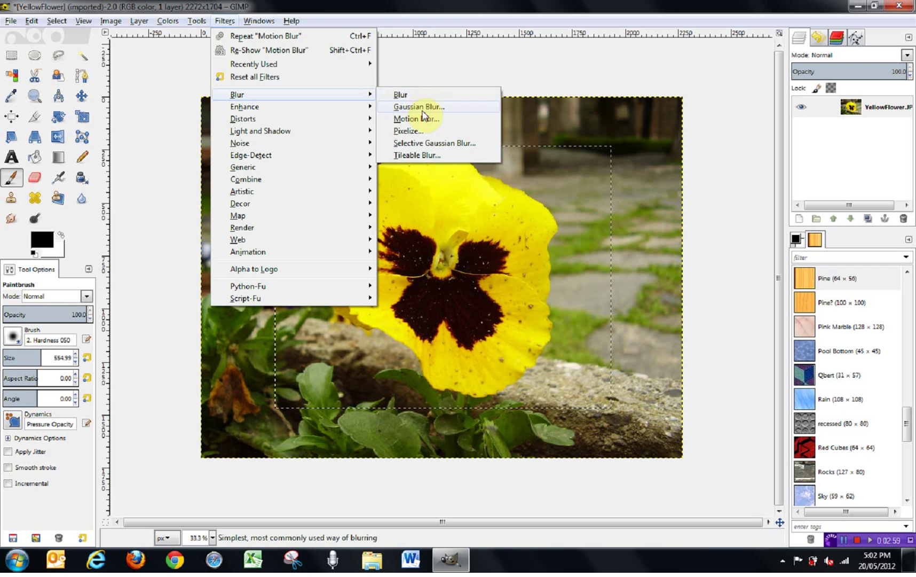
pyautogui.click(419, 119)
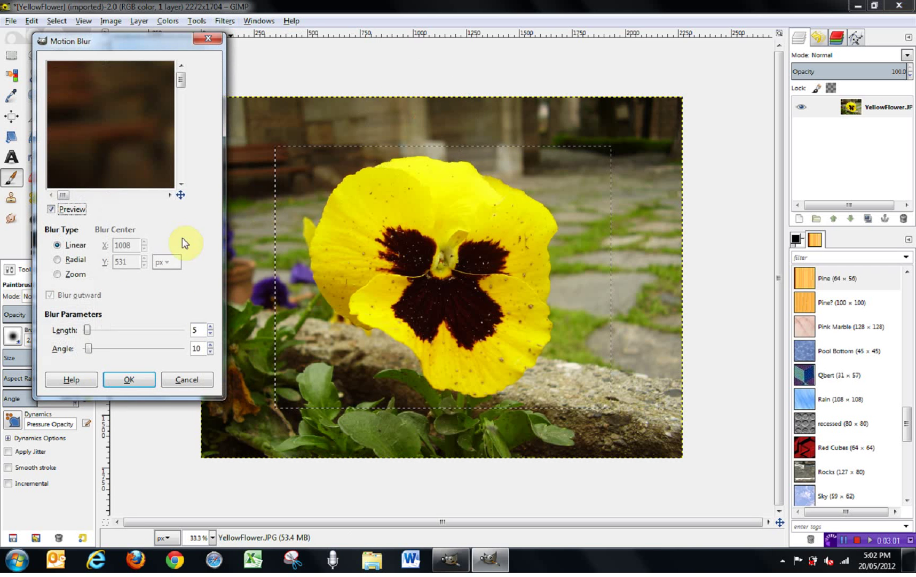
pyautogui.moveTo(90, 330); pyautogui.dragTo(147, 334)
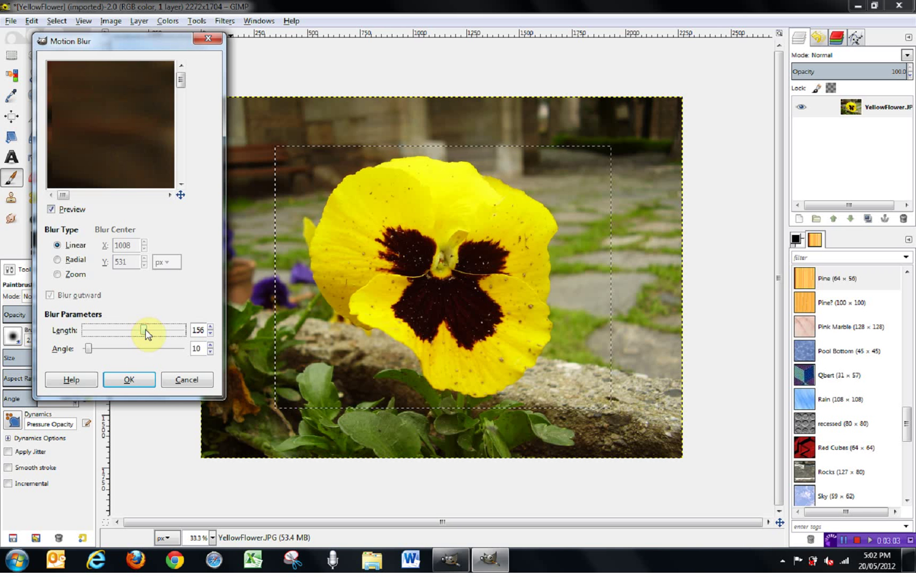
pyautogui.click(134, 380)
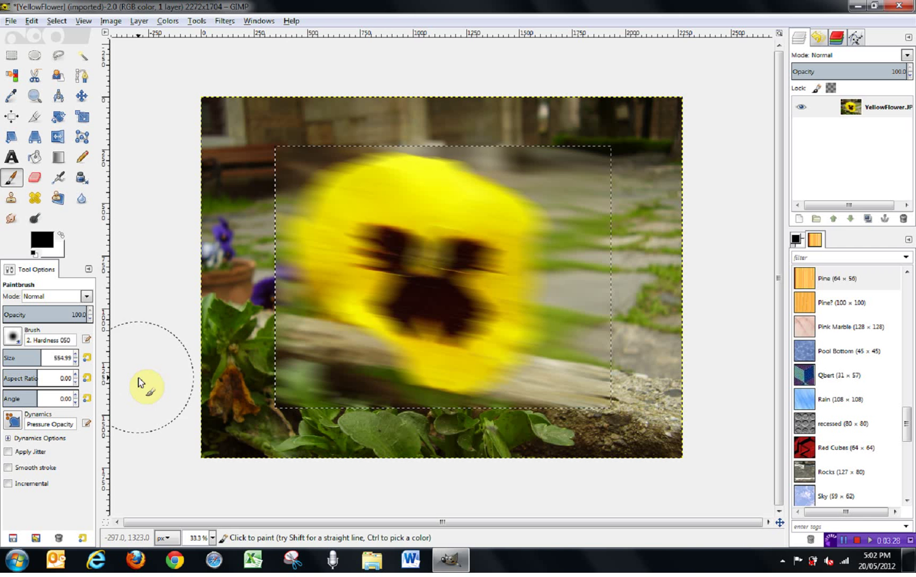
pyautogui.hotkey('ctrl', 'z')
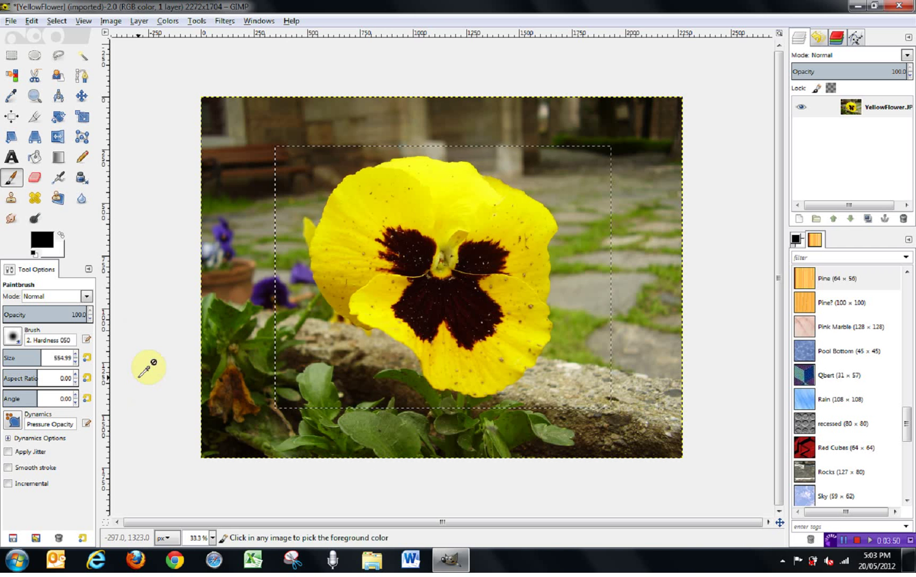
# Cut the selected flower area, paste it back, and turn the floating selection into a new layer
pyautogui.hotkey('ctrl', 'x')
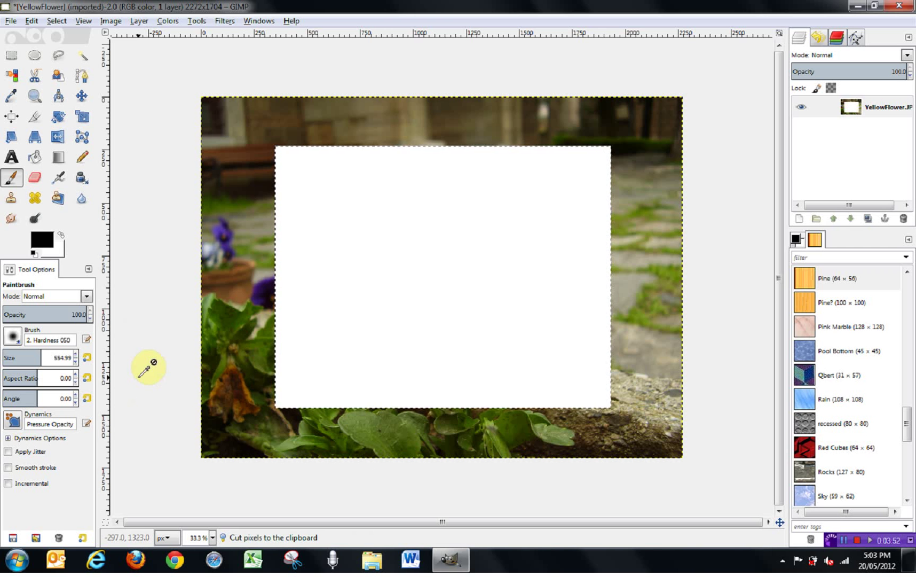
pyautogui.hotkey('ctrl', 'v')
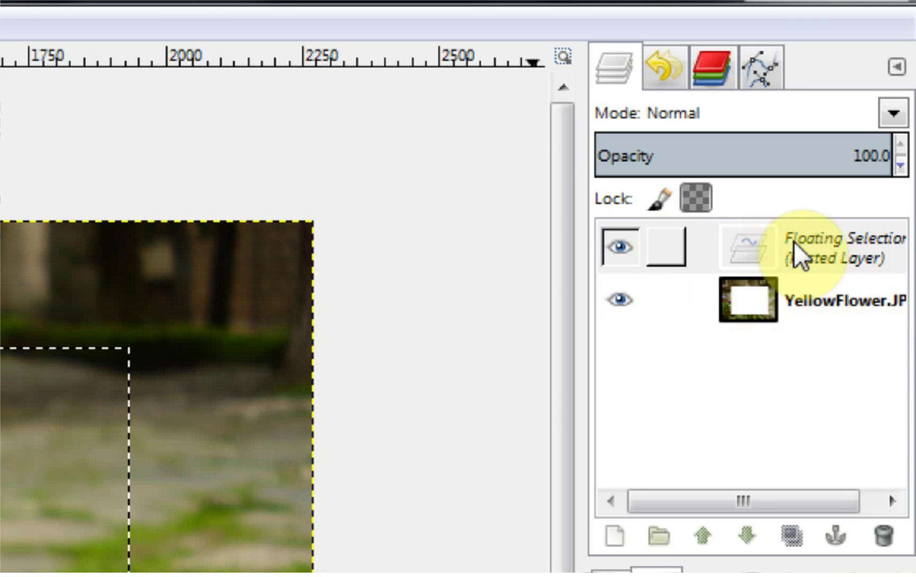
pyautogui.click(825, 280)
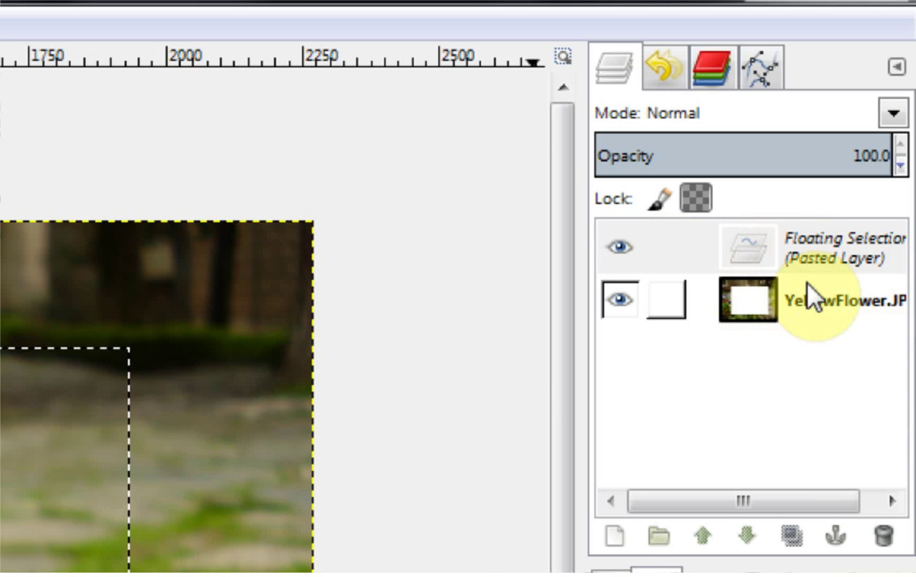
pyautogui.click(825, 256)
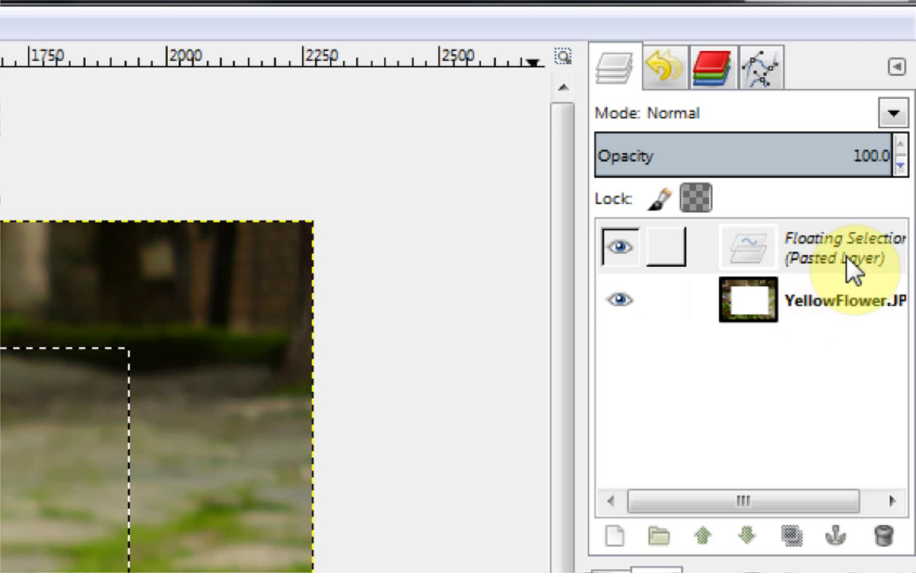
pyautogui.rightClick(817, 248)
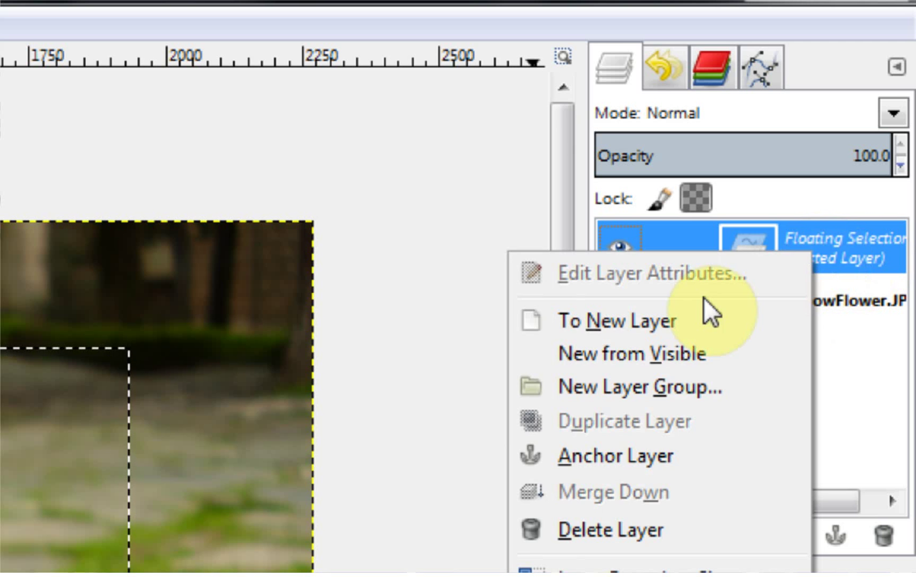
pyautogui.click(653, 322)
pyautogui.click(763, 242)
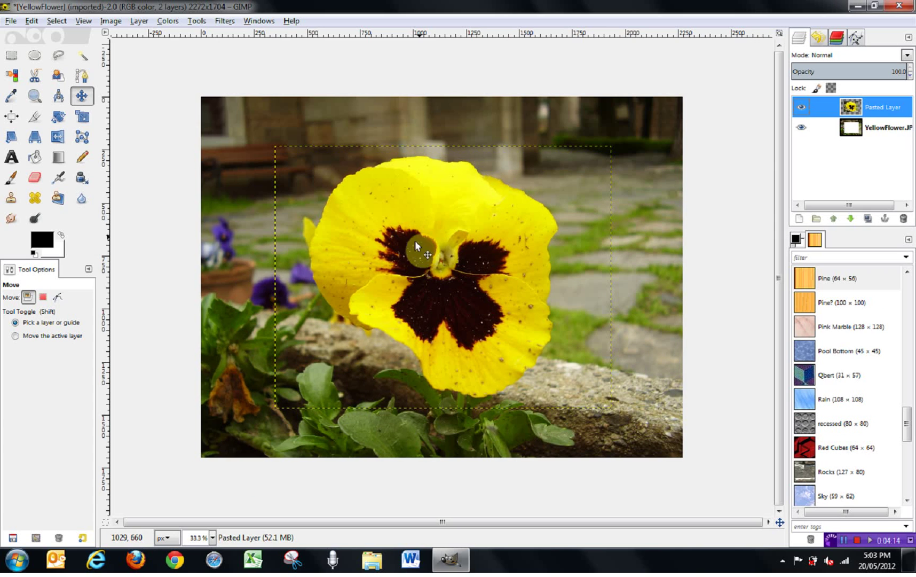
# Try moving the pasted flower layer and undo back to the single-layer image with its rectangular selection
pyautogui.moveTo(418, 250)
pyautogui.mouseDown()
pyautogui.moveTo(364, 209)
pyautogui.moveTo(487, 265)
pyautogui.moveTo(537, 170)
pyautogui.moveTo(326, 259)
pyautogui.moveTo(265, 271)
pyautogui.moveTo(406, 237)
pyautogui.mouseUp()
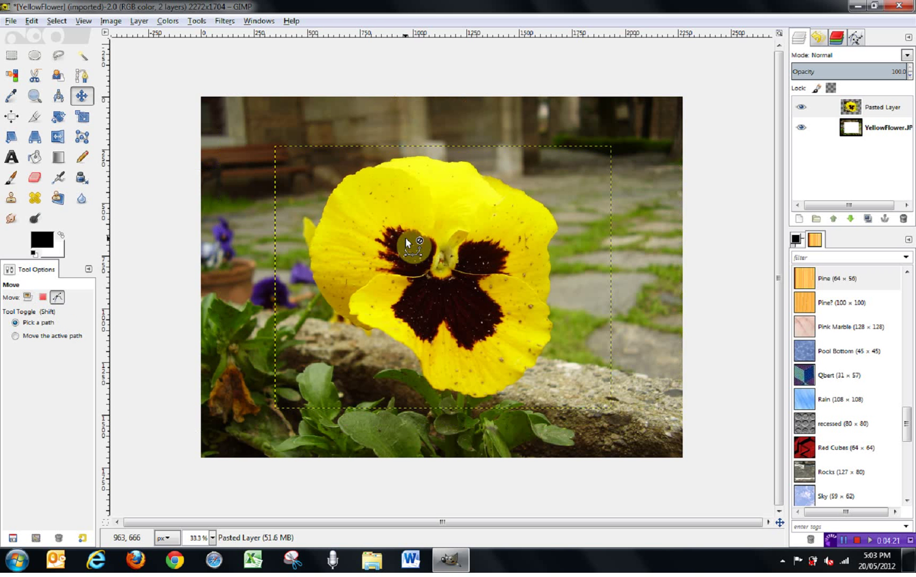
pyautogui.hotkey('ctrl', 'z')
pyautogui.hotkey('ctrl', 'h')
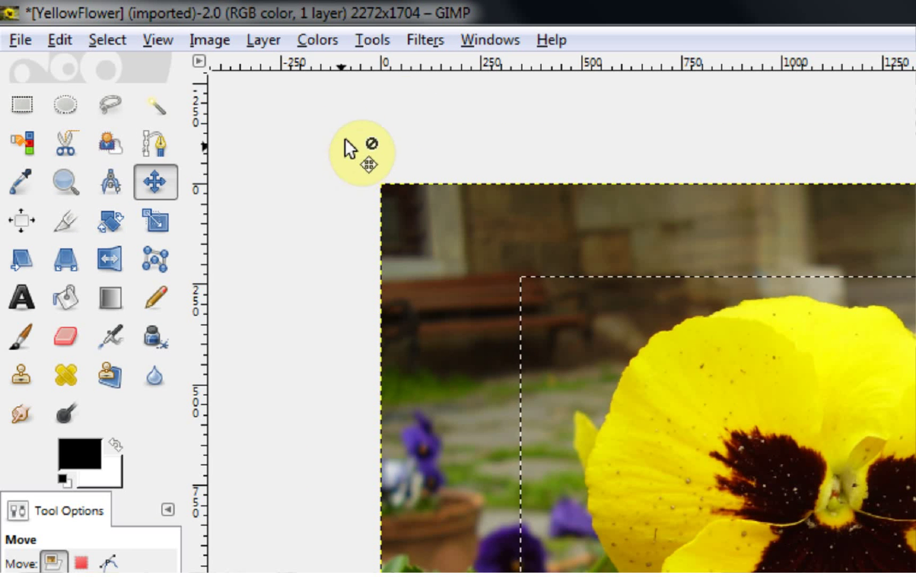
pyautogui.click(371, 38)
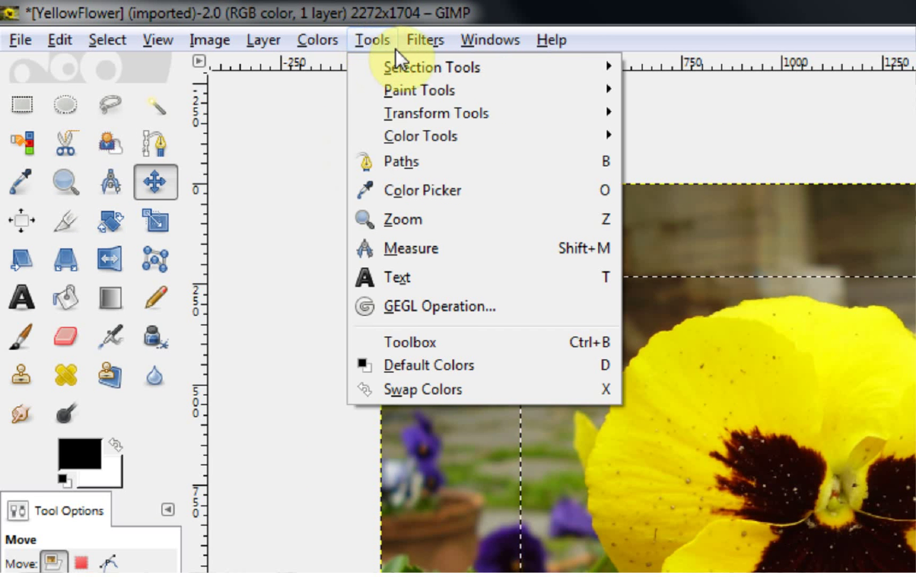
pyautogui.moveTo(397, 75)
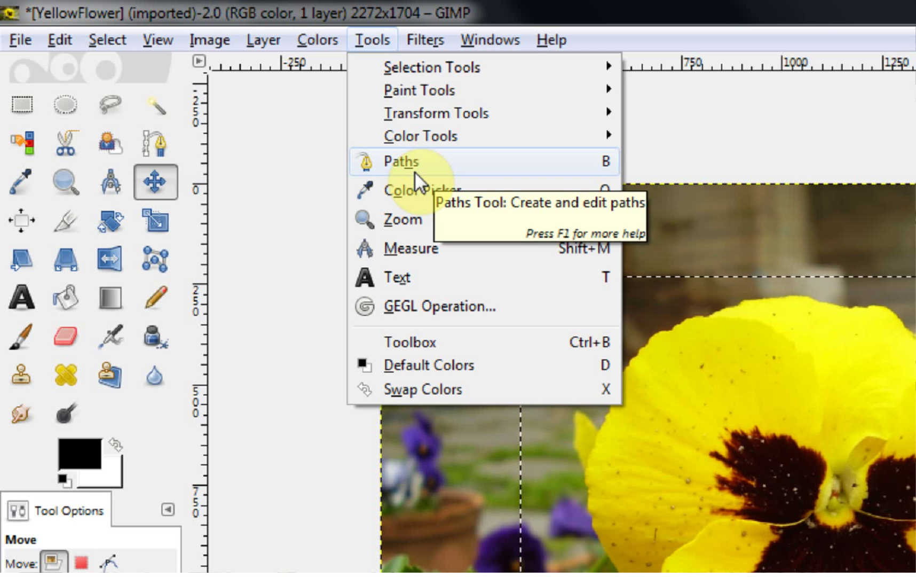
pyautogui.moveTo(514, 60)
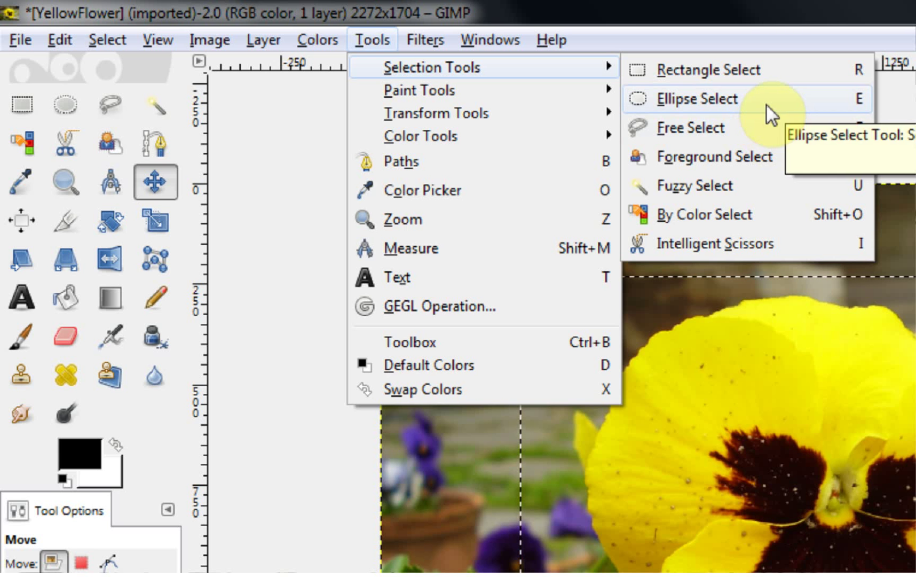
pyautogui.click(471, 526)
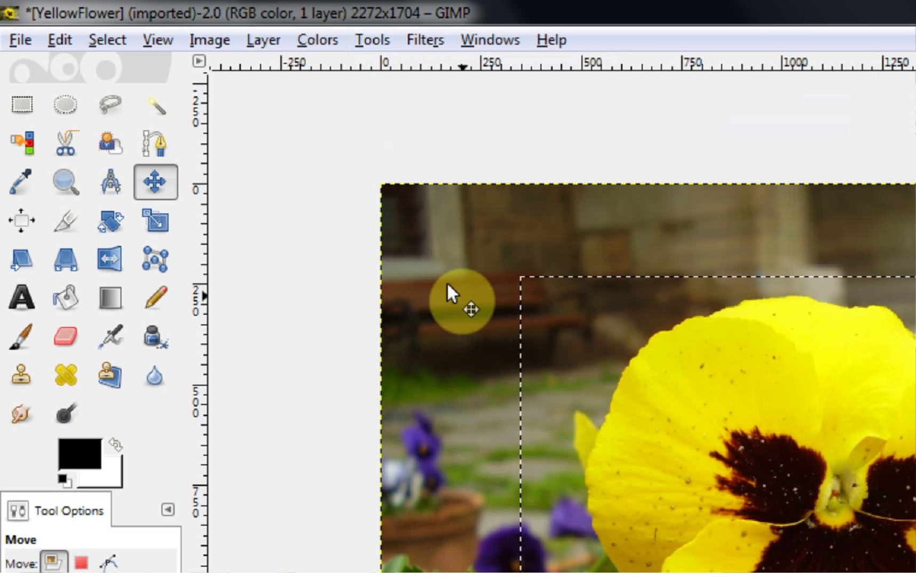
# Redraw the rectangular selection over the flower, first about 1269 × 780 px and finally about 936 × 849 px
pyautogui.click(19, 104)
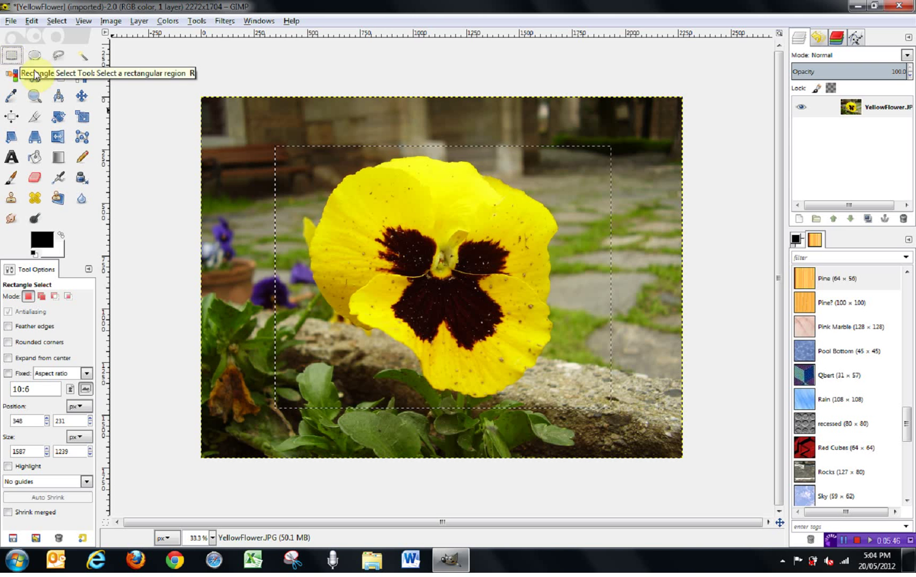
pyautogui.moveTo(246, 137); pyautogui.dragTo(514, 301)
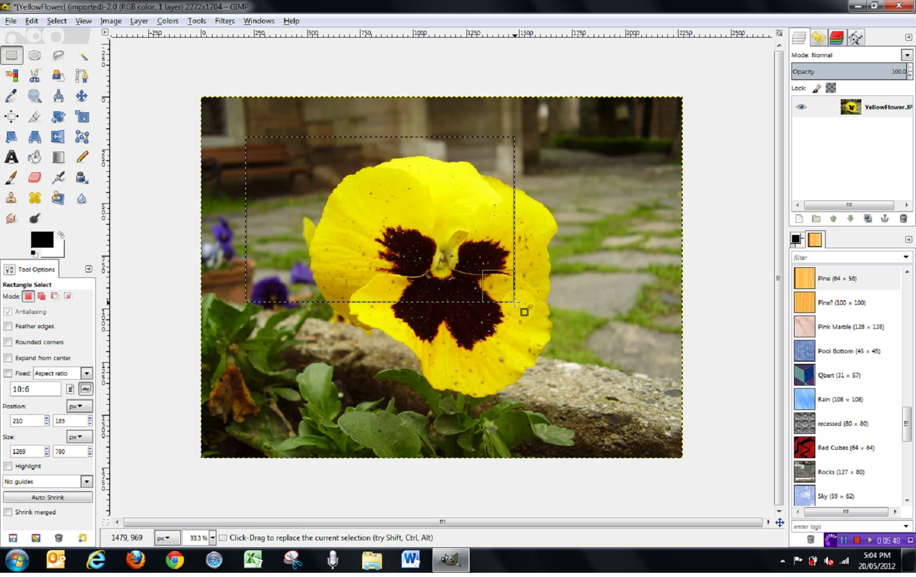
pyautogui.moveTo(584, 203); pyautogui.dragTo(387, 382)
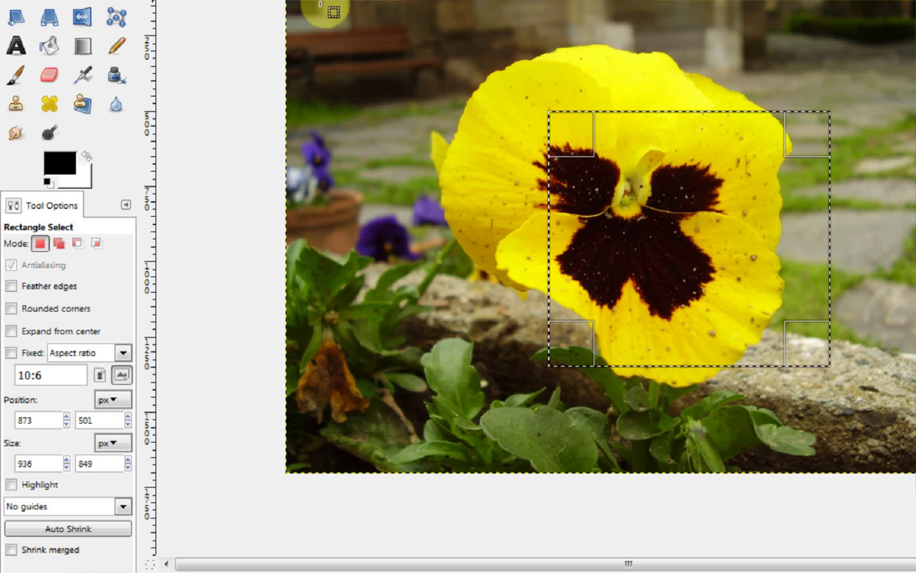
# Set the selection guides to Rule of thirds and draw a rectangular selection about 2052 × 1332 px around the flower
pyautogui.click(122, 507)
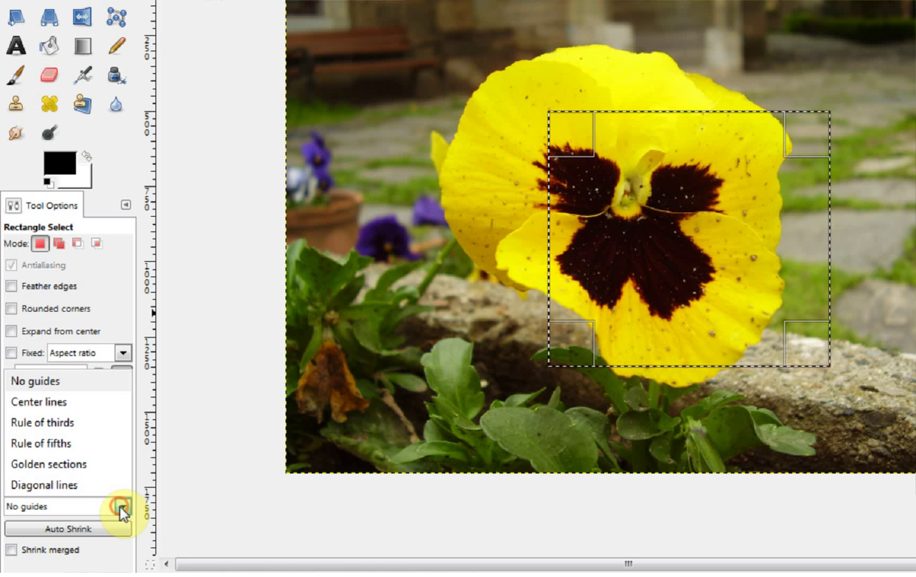
pyautogui.click(59, 424)
pyautogui.moveTo(325, 36); pyautogui.dragTo(914, 434)
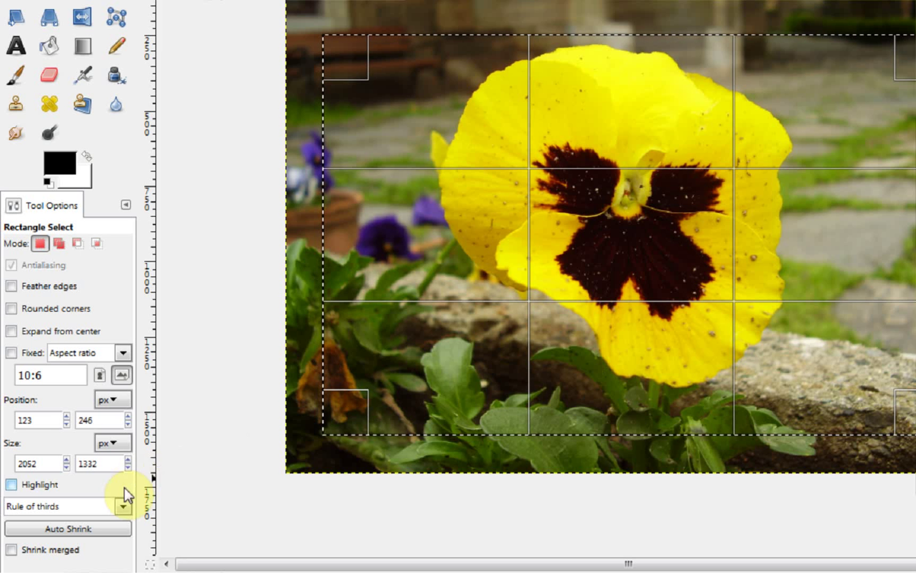
# Turn off the selection guides and draw a rectangular selection about 2125 × 1275 px with a fixed 10:6 aspect ratio
pyautogui.click(123, 506)
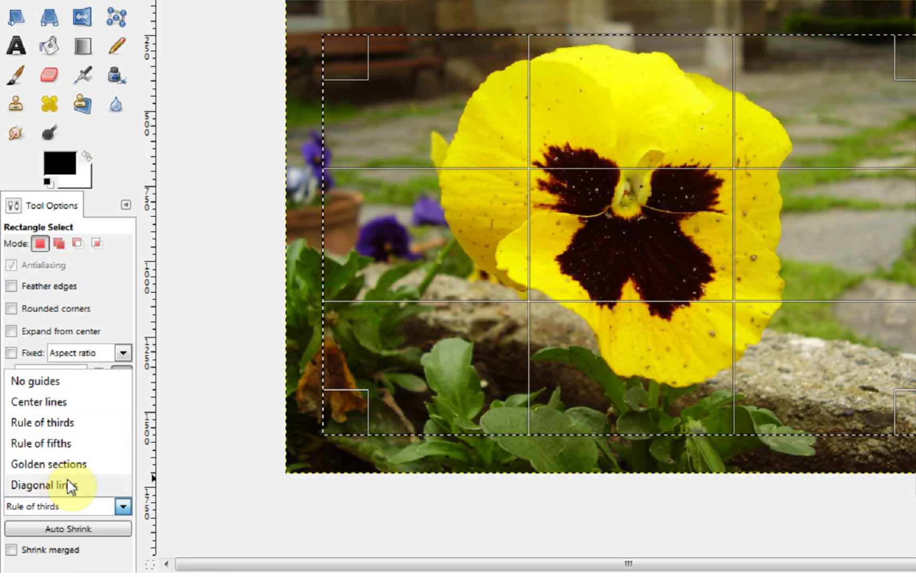
pyautogui.click(60, 382)
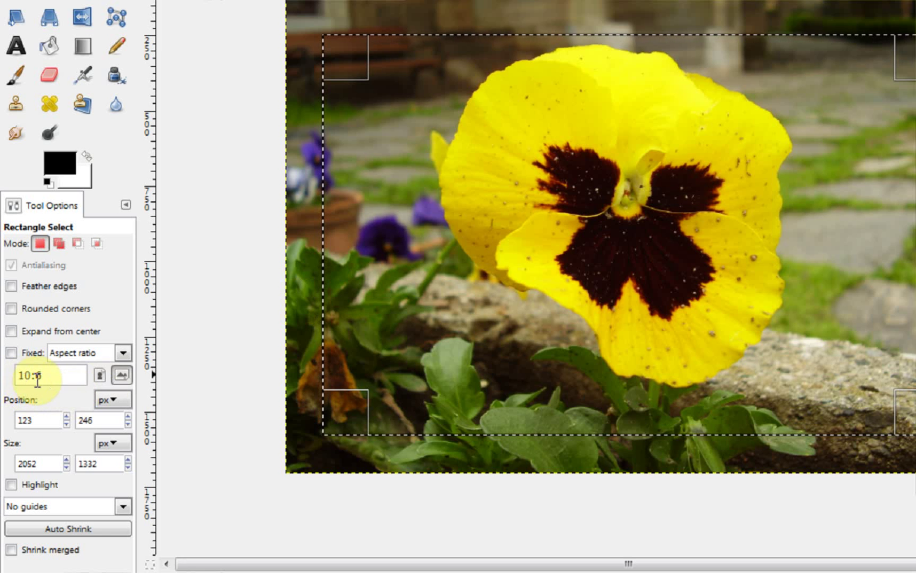
pyautogui.click(12, 354)
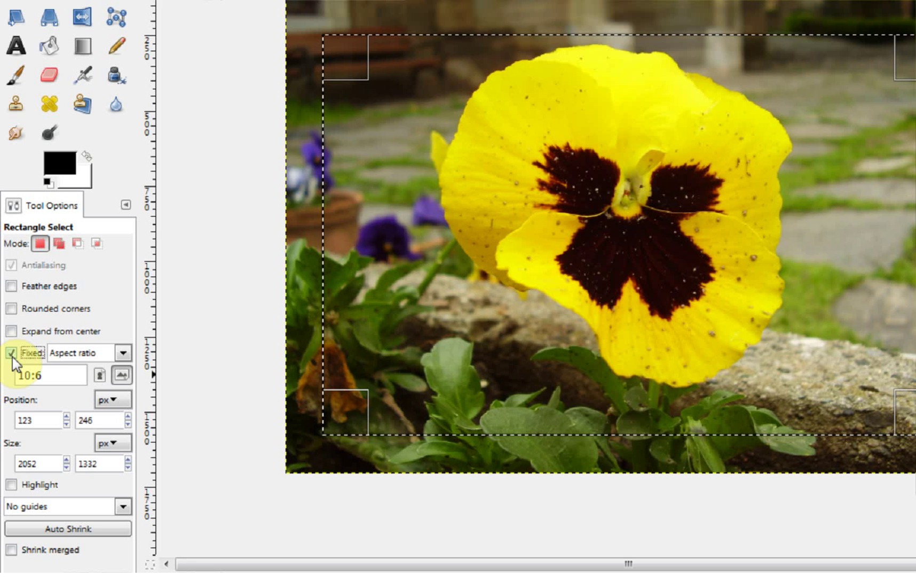
pyautogui.moveTo(332, 2); pyautogui.dragTo(915, 383)
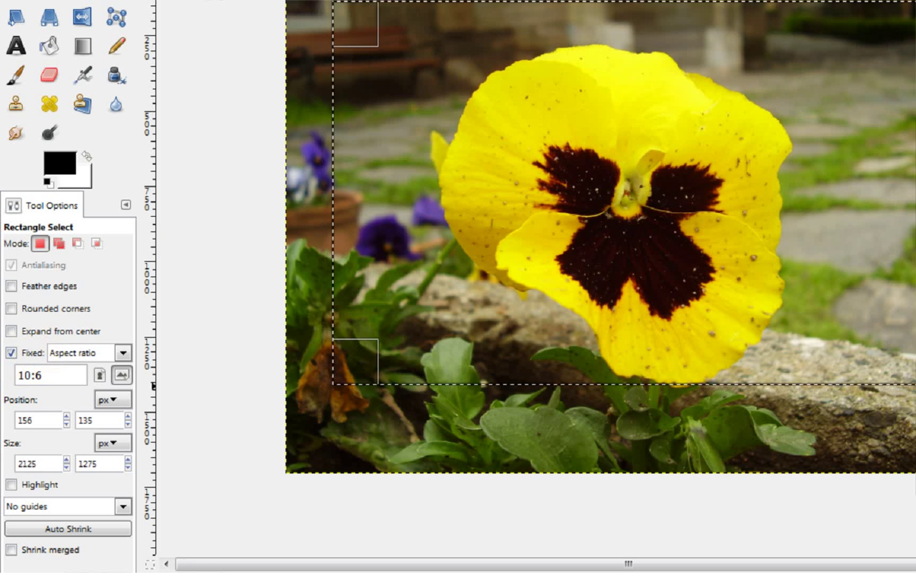
# Move and enlarge the fixed-ratio selection to about 2170 × 1302 px around the flower, and release the fixed aspect ratio
pyautogui.moveTo(634, 195); pyautogui.dragTo(612, 261)
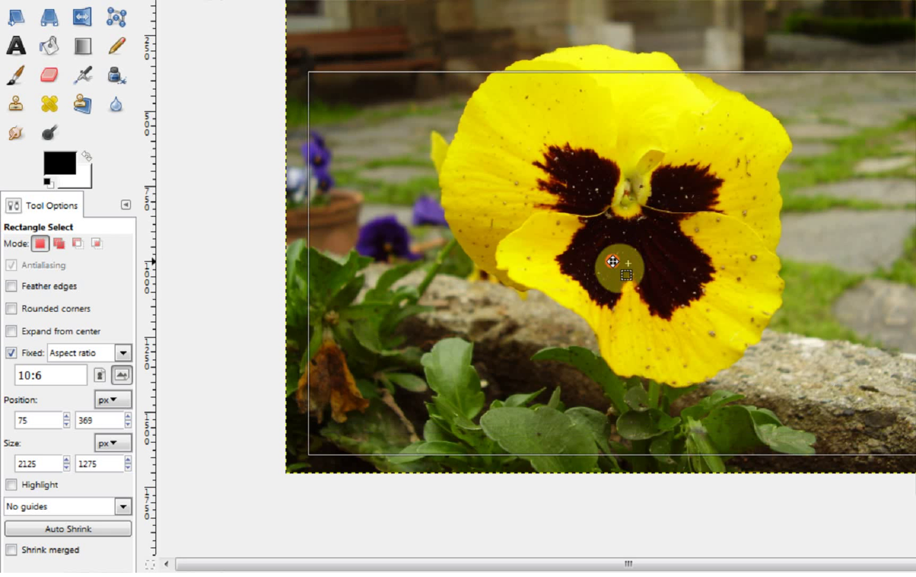
pyautogui.moveTo(352, 106)
pyautogui.mouseDown()
pyautogui.moveTo(325, 92)
pyautogui.moveTo(336, 98)
pyautogui.mouseUp()
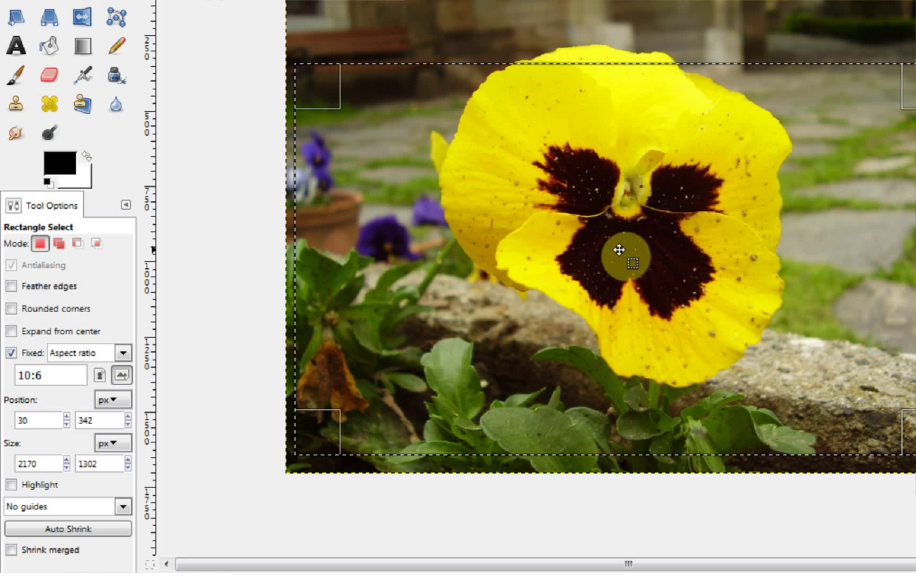
pyautogui.click(11, 353)
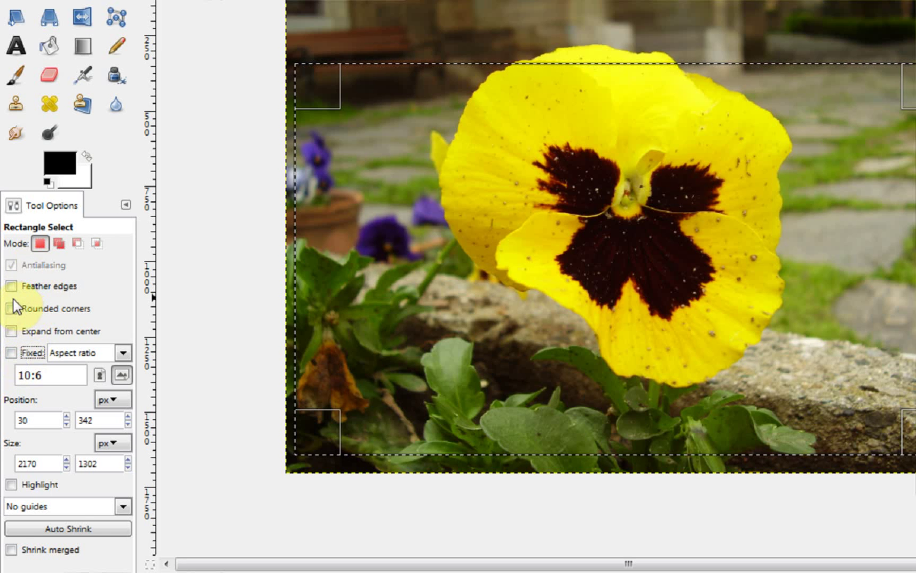
# Round the selection's corners with radius 100 and draw another rounded selection about 606 × 156 px above the flower
pyautogui.click(12, 309)
pyautogui.click(23, 332)
pyautogui.moveTo(40, 335); pyautogui.dragTo(103, 333)
pyautogui.moveTo(108, 335)
pyautogui.mouseDown()
pyautogui.moveTo(20, 335)
pyautogui.moveTo(114, 333)
pyautogui.mouseUp()
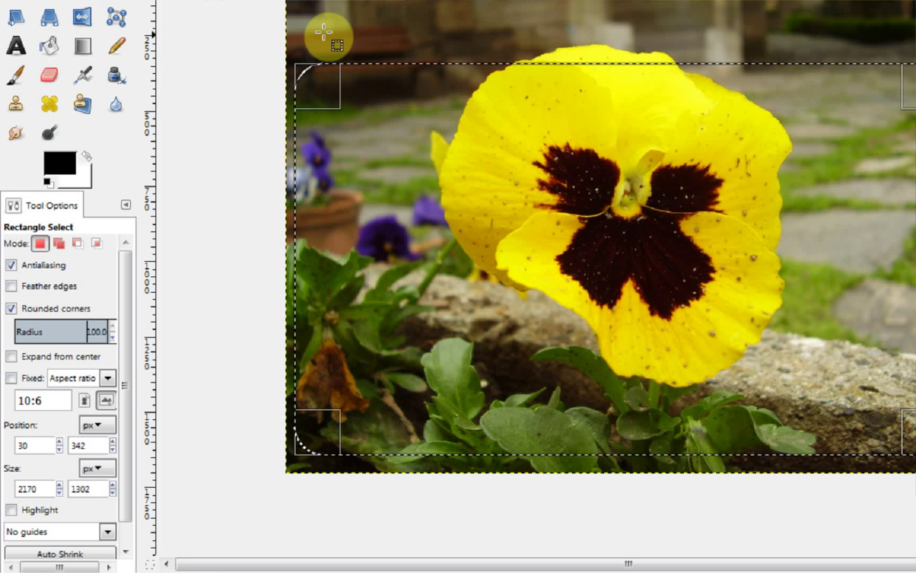
pyautogui.moveTo(395, 14); pyautogui.dragTo(578, 60)
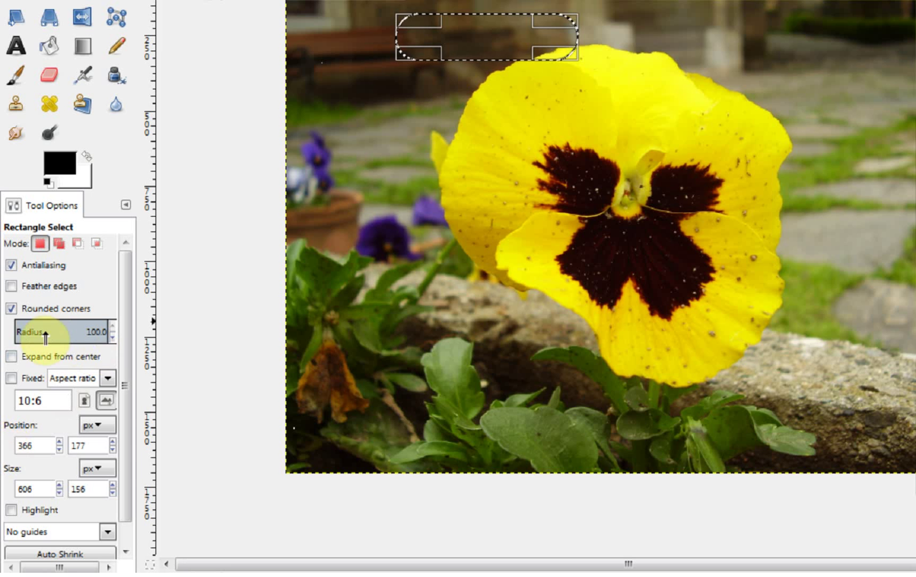
# Switch from rounded corners to feathered edges, draw a selection about 1113 × 681 px across the flower, and set the feather radius to 0
pyautogui.click(12, 308)
pyautogui.click(11, 286)
pyautogui.moveTo(380, 87); pyautogui.dragTo(715, 291)
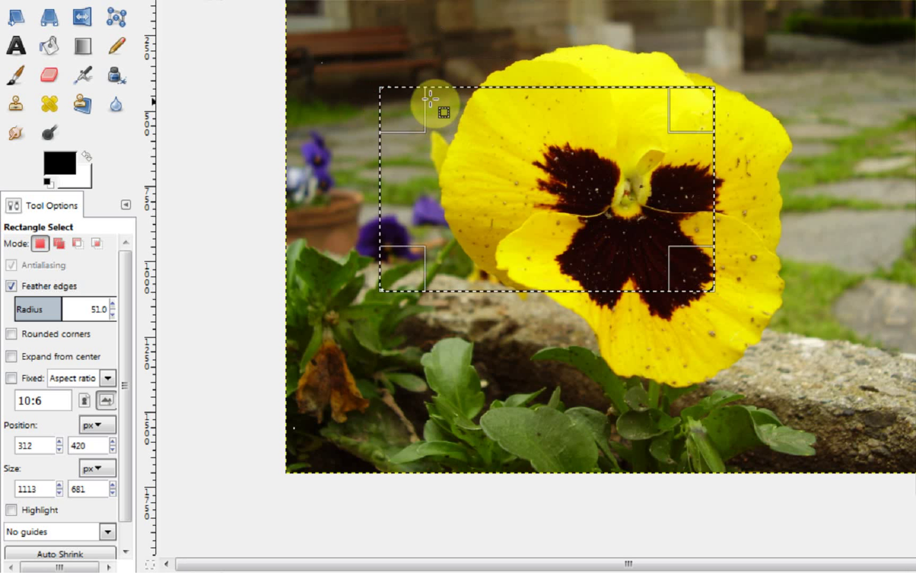
pyautogui.moveTo(66, 310); pyautogui.dragTo(6, 308)
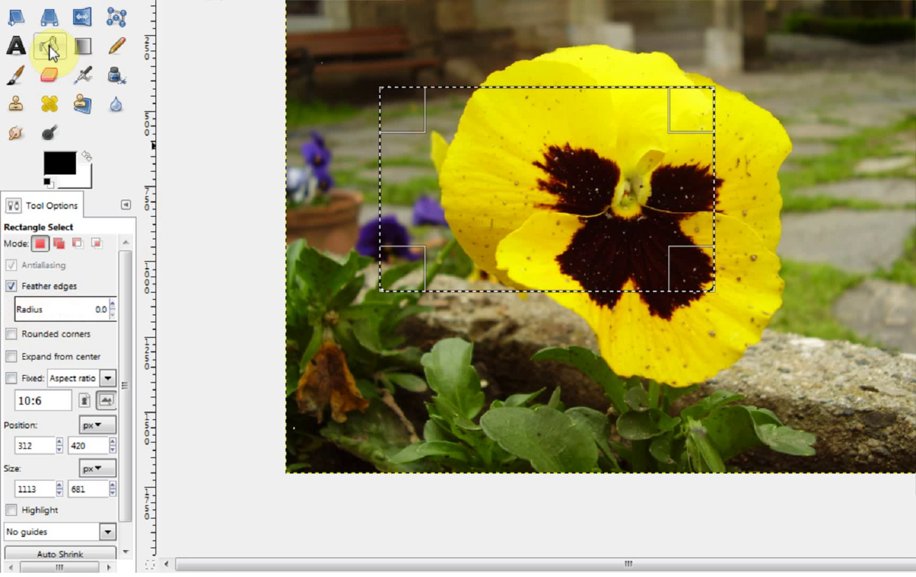
# Paint black with the Paintbrush inside the feathered selection across the flower and along its upper edge
pyautogui.click(17, 72)
pyautogui.moveTo(558, 161)
pyautogui.mouseDown()
pyautogui.moveTo(615, 115)
pyautogui.moveTo(745, 139)
pyautogui.moveTo(720, 278)
pyautogui.moveTo(503, 268)
pyautogui.moveTo(405, 113)
pyautogui.moveTo(654, 140)
pyautogui.moveTo(386, 281)
pyautogui.moveTo(611, 308)
pyautogui.moveTo(499, 228)
pyautogui.mouseUp()
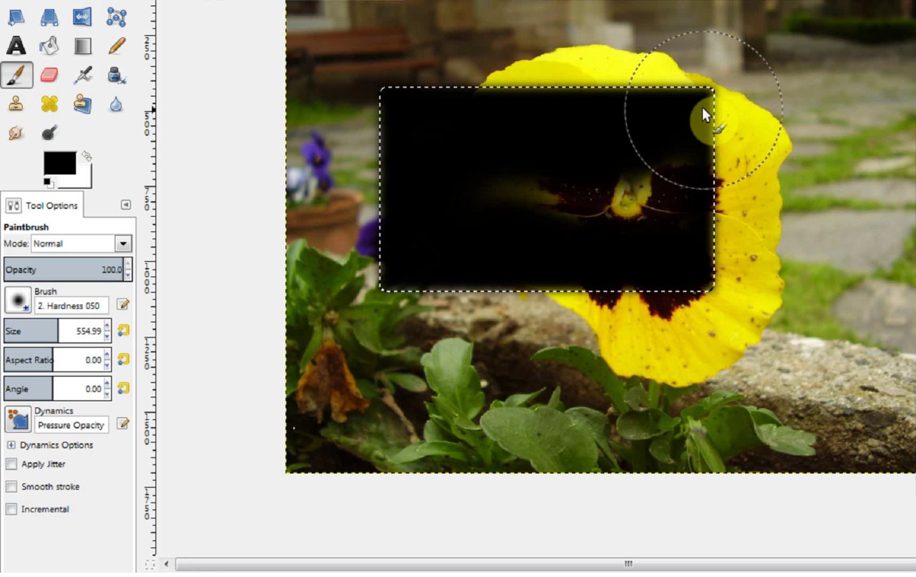
pyautogui.moveTo(642, 90)
pyautogui.mouseDown()
pyautogui.moveTo(489, 93)
pyautogui.moveTo(490, 83)
pyautogui.moveTo(501, 130)
pyautogui.moveTo(490, 90)
pyautogui.mouseUp()
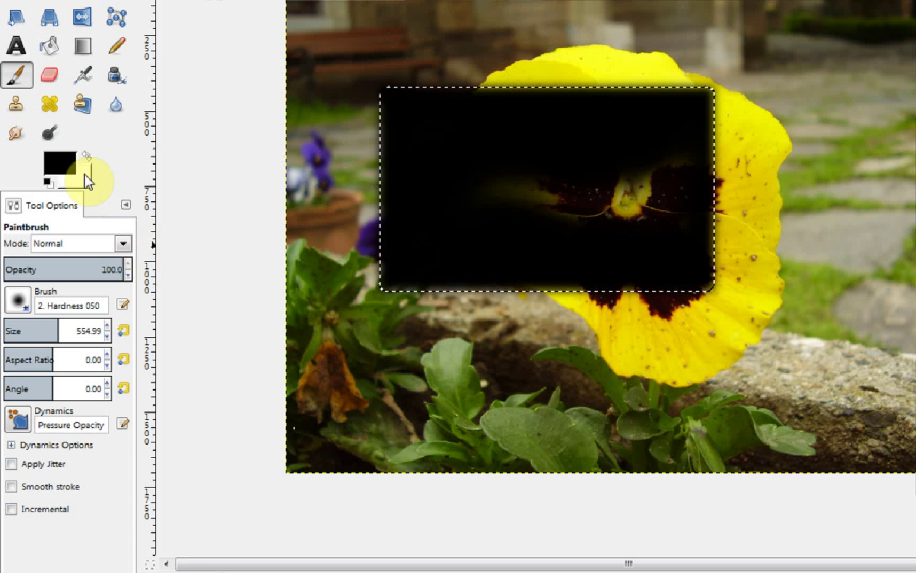
# Draw a rectangular selection about 1242 × 225 px above the flower with feather radius 0 and paint it black
pyautogui.press('r')
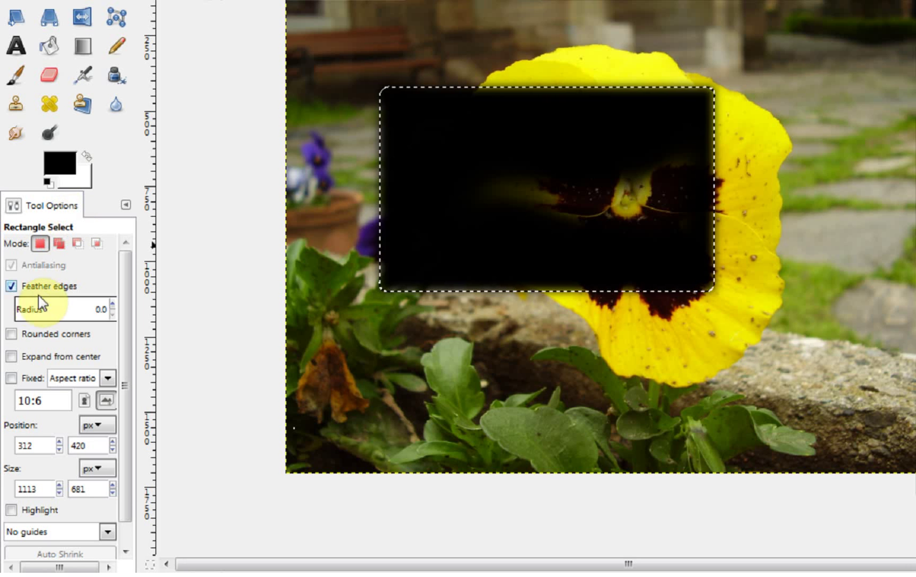
pyautogui.click(12, 287)
pyautogui.click(11, 286)
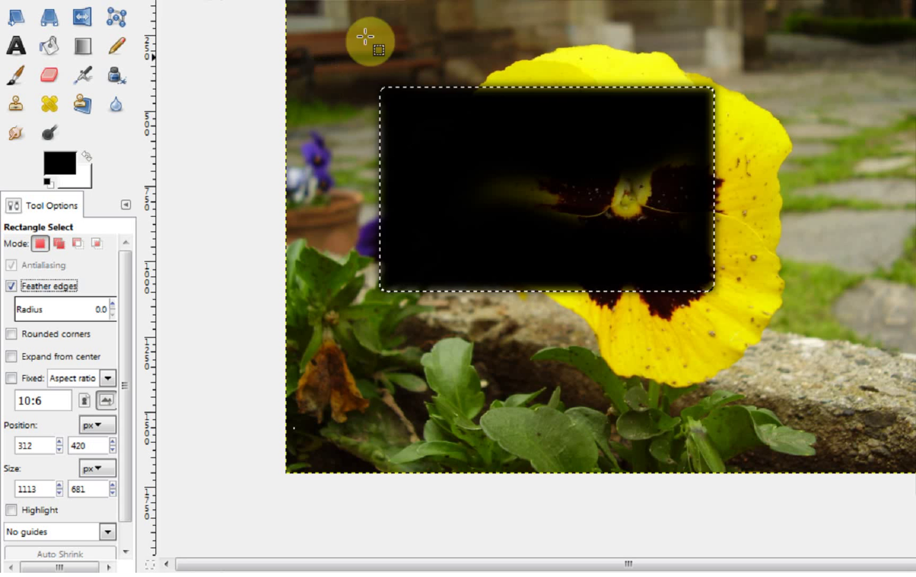
pyautogui.moveTo(399, 2); pyautogui.dragTo(773, 63)
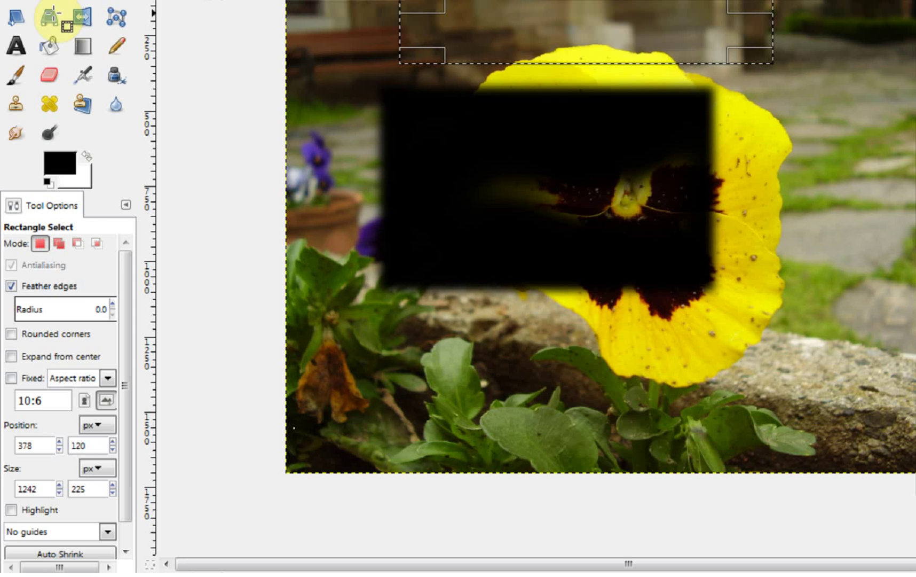
pyautogui.click(12, 79)
pyautogui.moveTo(421, 24)
pyautogui.mouseDown()
pyautogui.moveTo(581, 20)
pyautogui.moveTo(808, 39)
pyautogui.moveTo(477, 16)
pyautogui.moveTo(350, 24)
pyautogui.mouseUp()
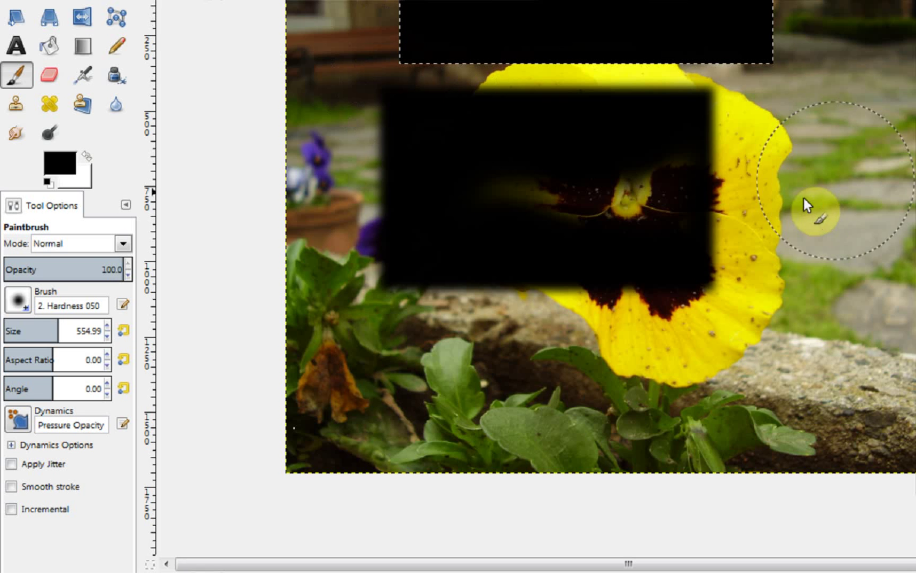
# Deselect everything and undo the black painting and newer selections back to the large rounded-corner selection
pyautogui.hotkey('ctrl', 'shift', 'a')
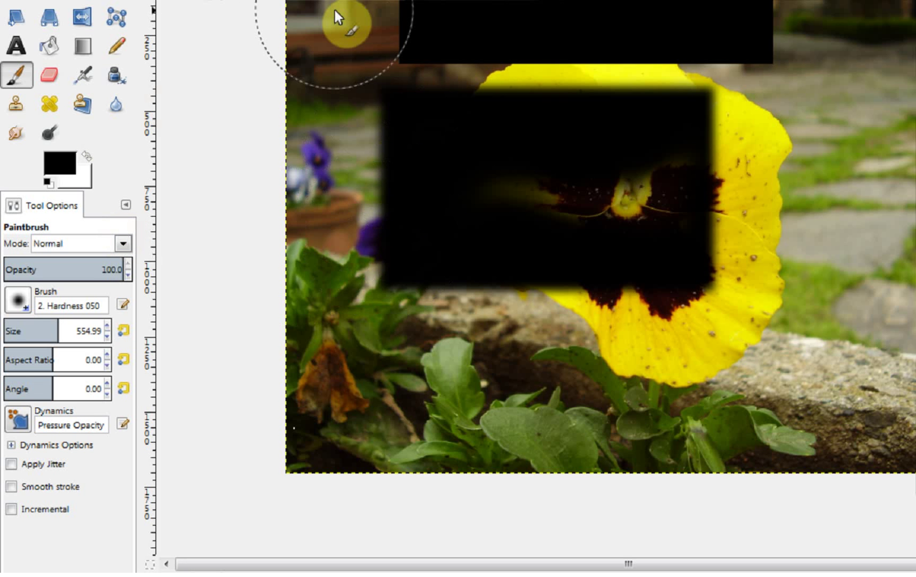
pyautogui.hotkey('ctrl', 'z')
pyautogui.hotkey('ctrl', 'z')
pyautogui.hotkey('ctrl', 'z')
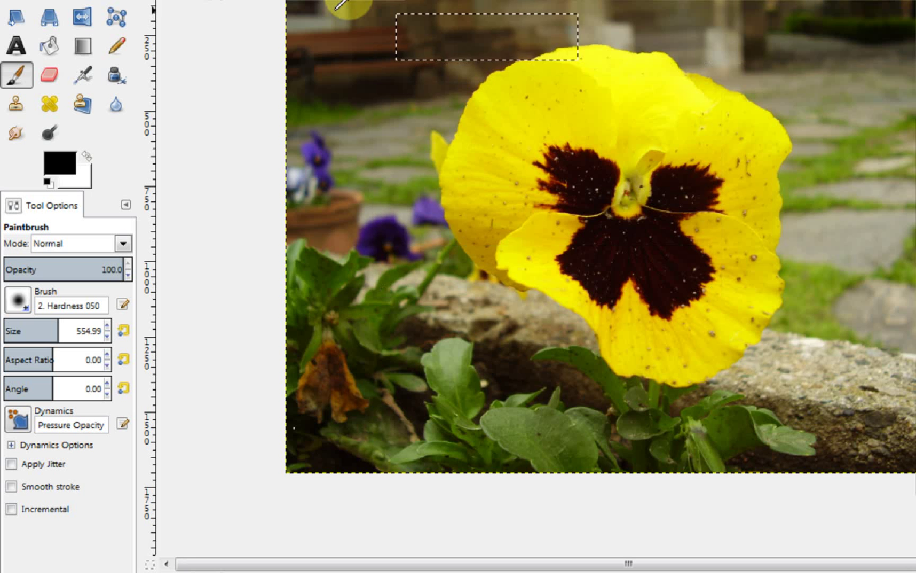
pyautogui.hotkey('ctrl', 'z')
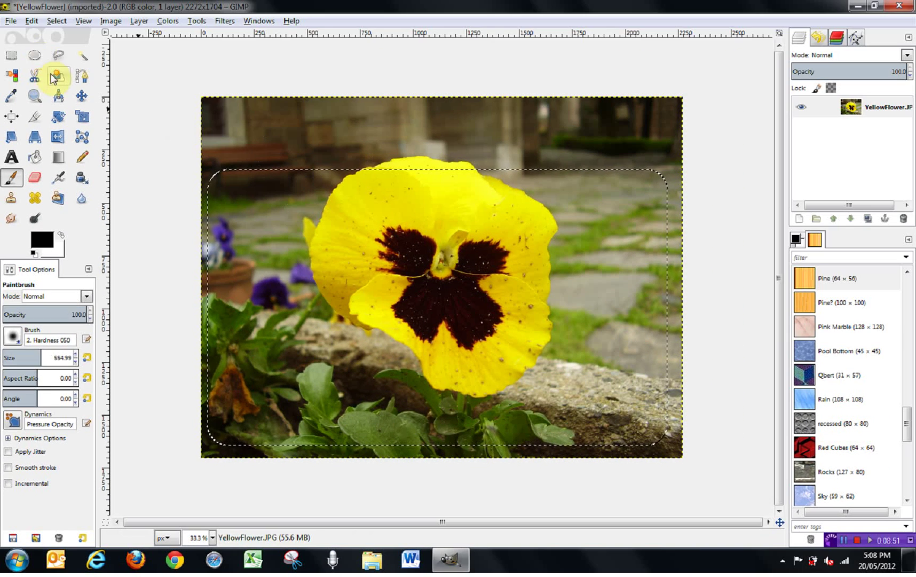
# Draw an elliptical selection over the flower's upper left and enlarge it to about 1293 × 1173 px
pyautogui.click(35, 55)
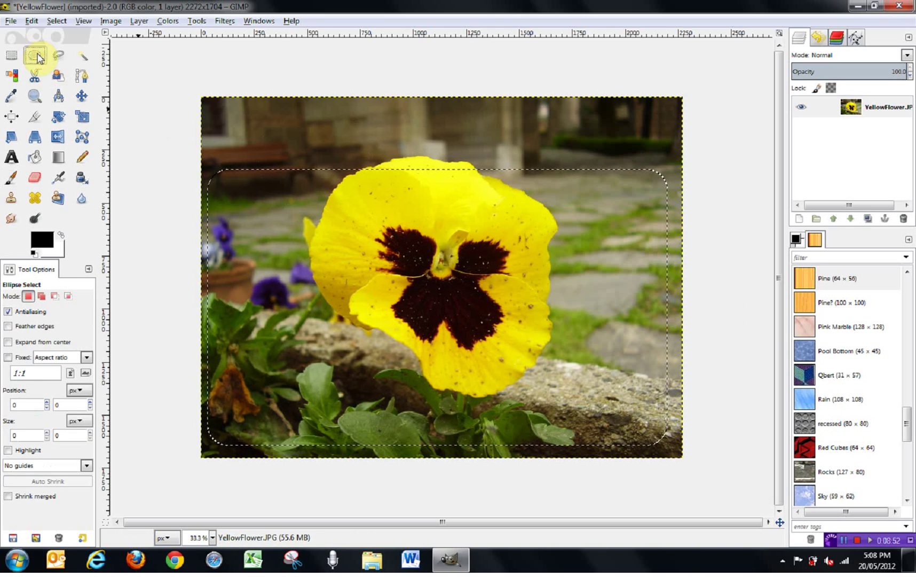
pyautogui.moveTo(260, 119); pyautogui.dragTo(468, 333)
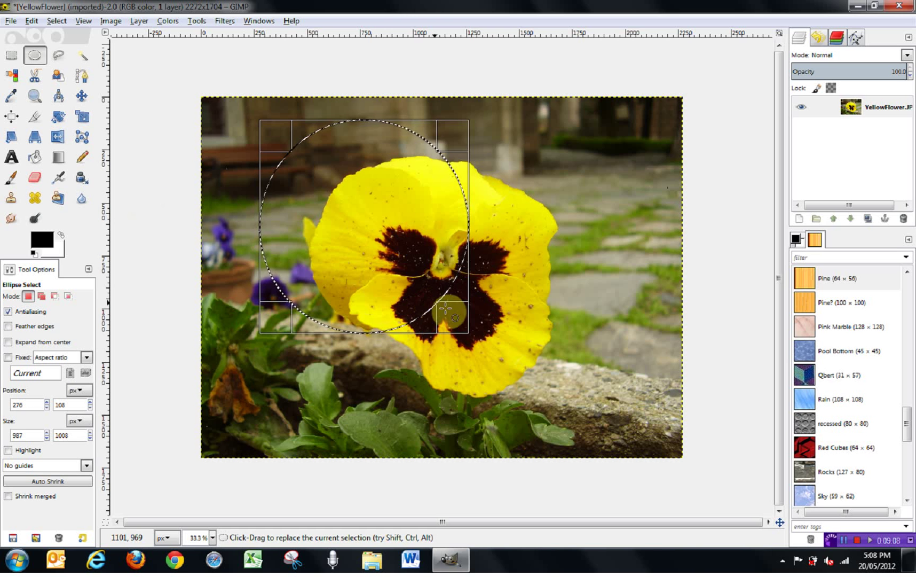
pyautogui.moveTo(466, 328); pyautogui.dragTo(532, 365)
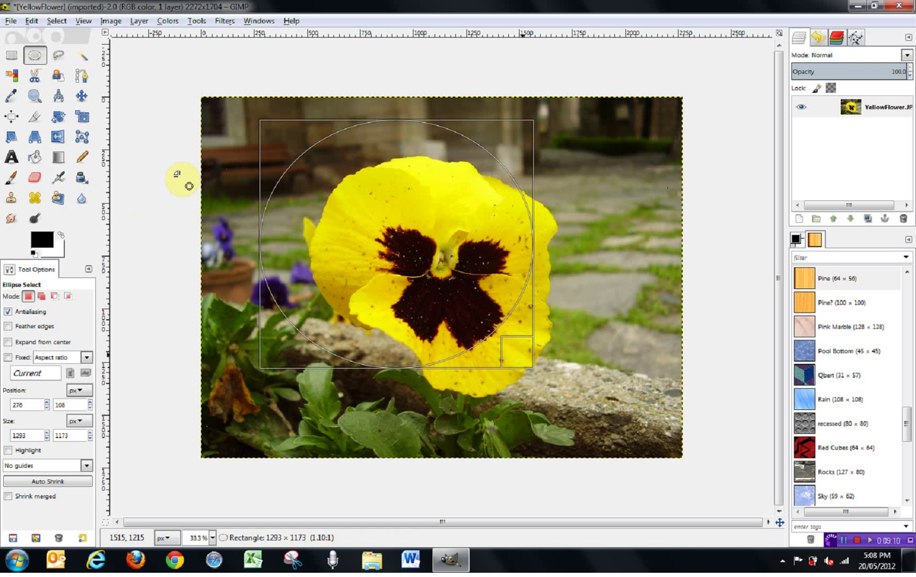
# Draw a closed six-point polygonal selection with Free Select along the flower's right edge and the adjoining paving
pyautogui.click(63, 59)
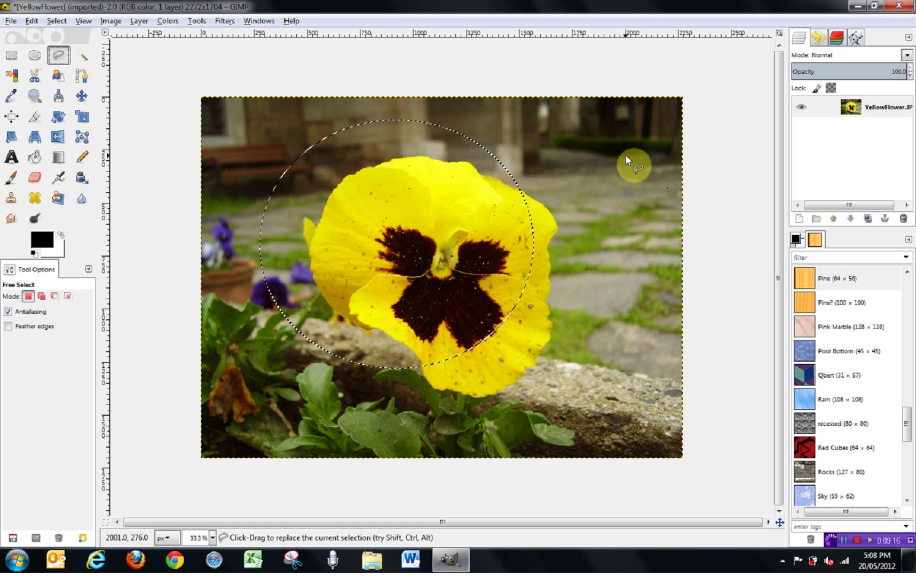
pyautogui.click(566, 145)
pyautogui.click(610, 193)
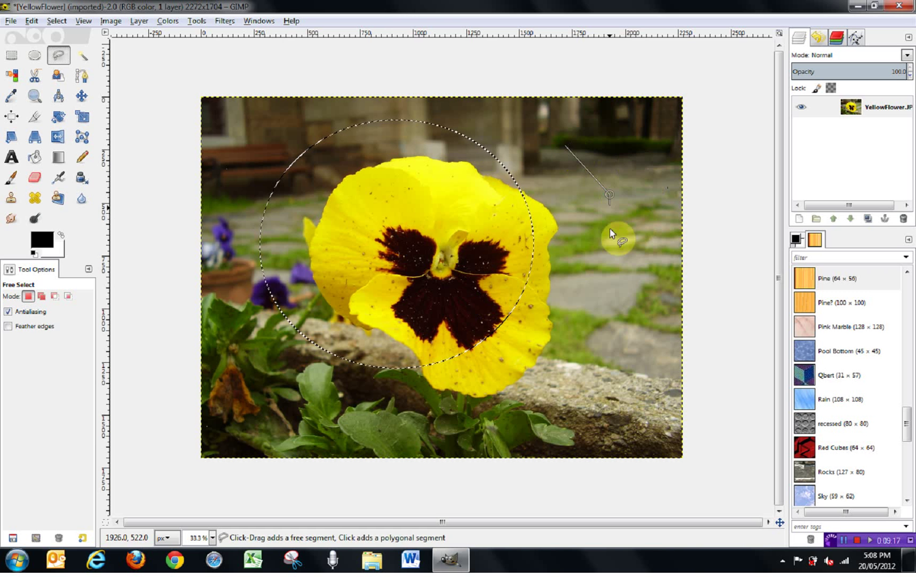
pyautogui.click(612, 274)
pyautogui.click(578, 341)
pyautogui.click(523, 332)
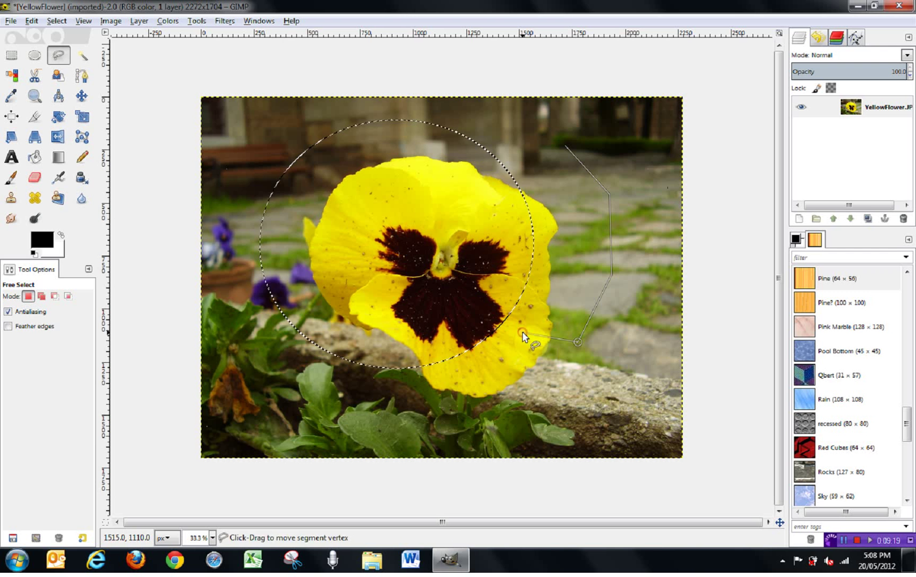
pyautogui.click(525, 267)
pyautogui.click(566, 146)
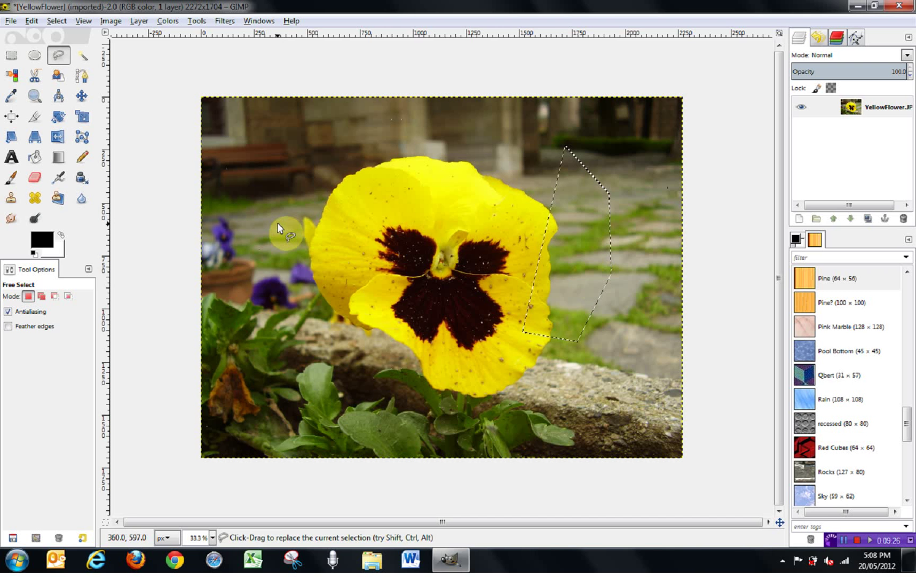
# Draw a closed freehand selection loosely around the whole yellow flower with Free Select
pyautogui.moveTo(277, 222); pyautogui.dragTo(307, 189)
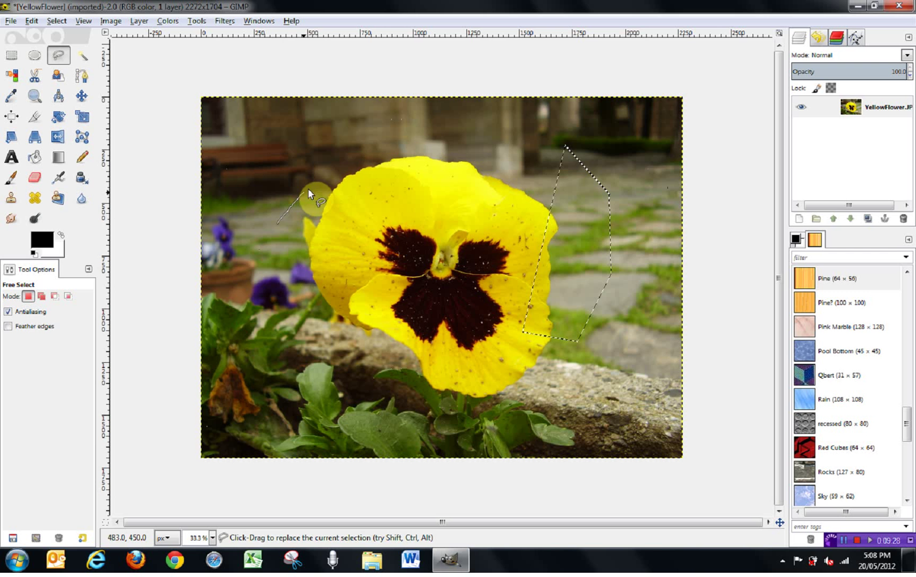
pyautogui.moveTo(429, 145)
pyautogui.mouseDown()
pyautogui.moveTo(468, 148)
pyautogui.moveTo(555, 183)
pyautogui.moveTo(593, 251)
pyautogui.mouseUp()
pyautogui.moveTo(546, 385); pyautogui.dragTo(474, 417)
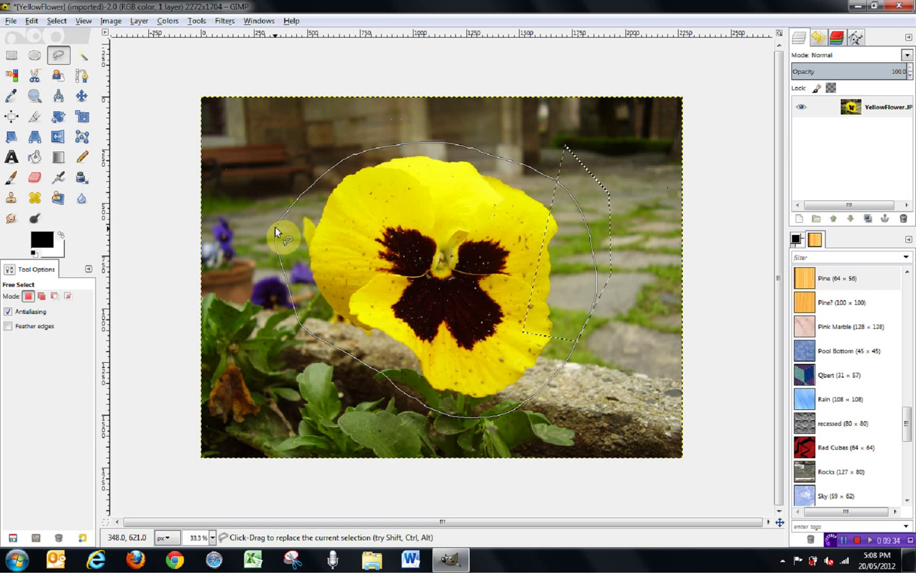
pyautogui.moveTo(279, 227); pyautogui.dragTo(279, 225)
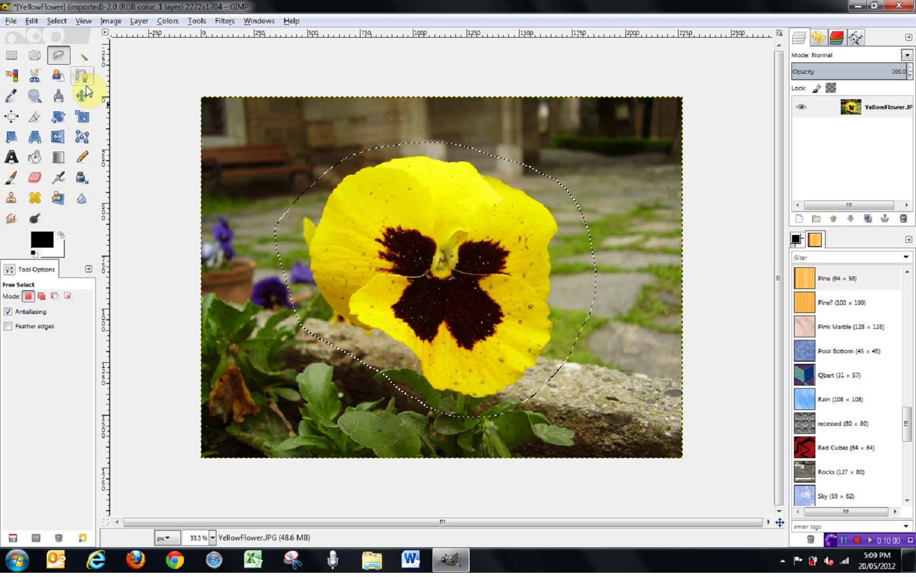
# Select areas of similar colour with Fuzzy Select, first the upper yellow petal, then a green leaf, and finally the grey paving stone
pyautogui.click(82, 55)
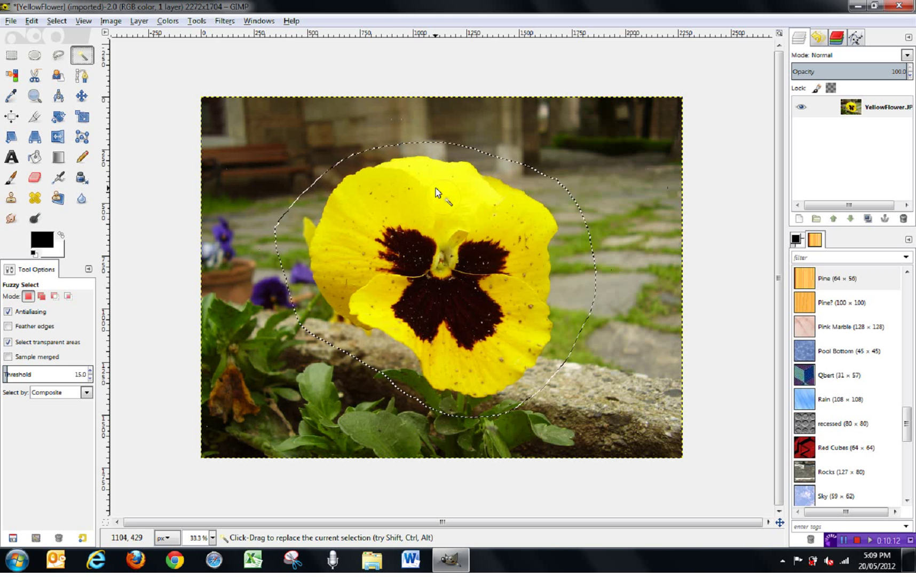
pyautogui.moveTo(437, 190); pyautogui.dragTo(427, 165)
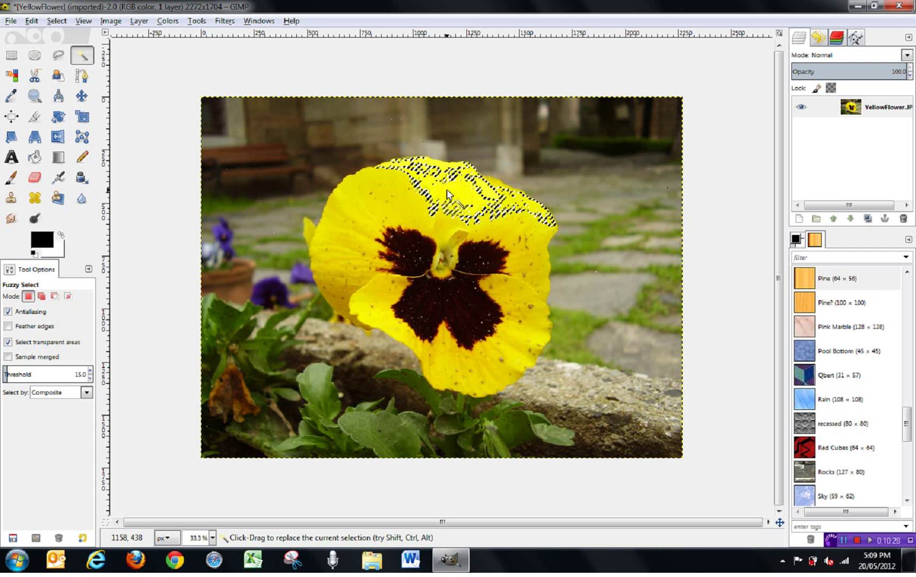
pyautogui.moveTo(362, 419); pyautogui.dragTo(379, 435)
pyautogui.click(361, 409)
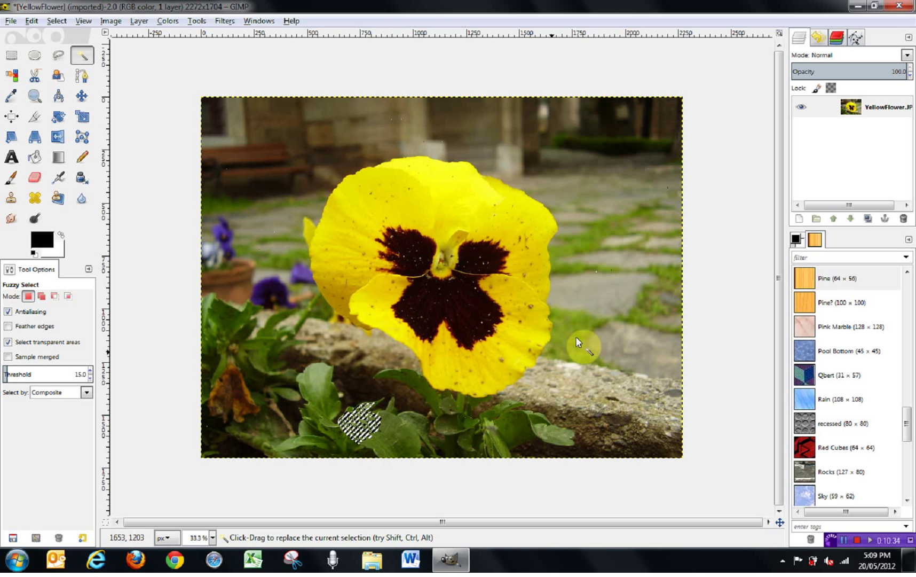
pyautogui.moveTo(599, 293); pyautogui.dragTo(592, 324)
pyautogui.moveTo(638, 293); pyautogui.dragTo(586, 310)
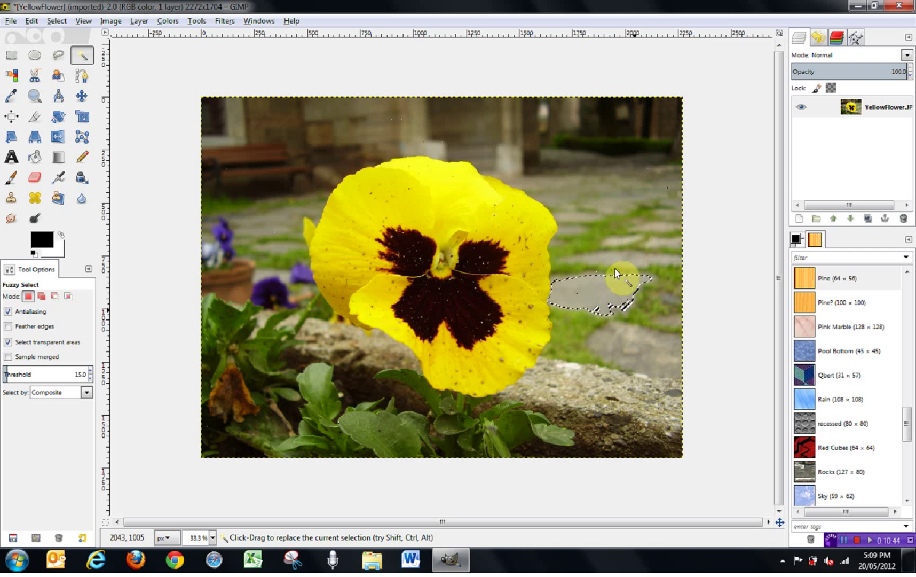
# Raise the Fuzzy Select threshold to 72.9 and select the yellow flower starting from its upper petal
pyautogui.click(36, 382)
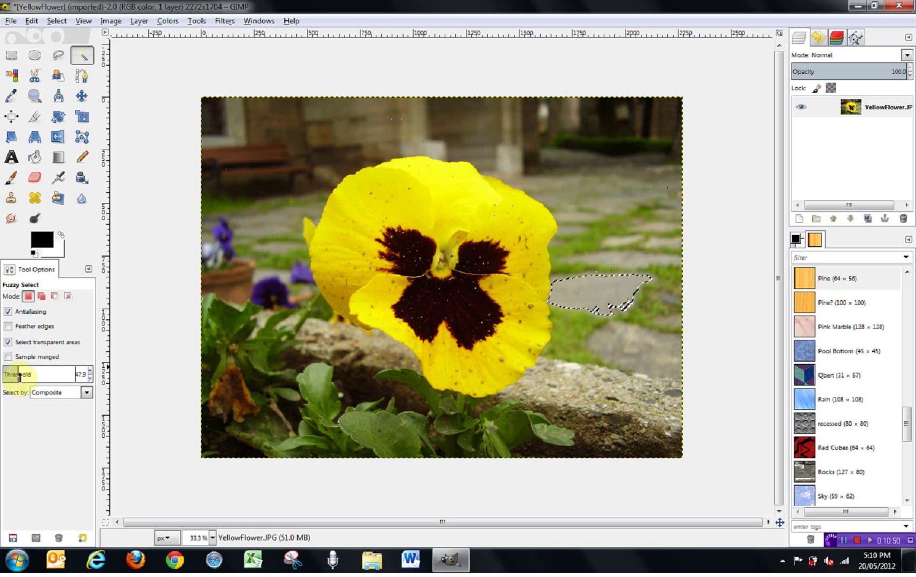
pyautogui.click(439, 185)
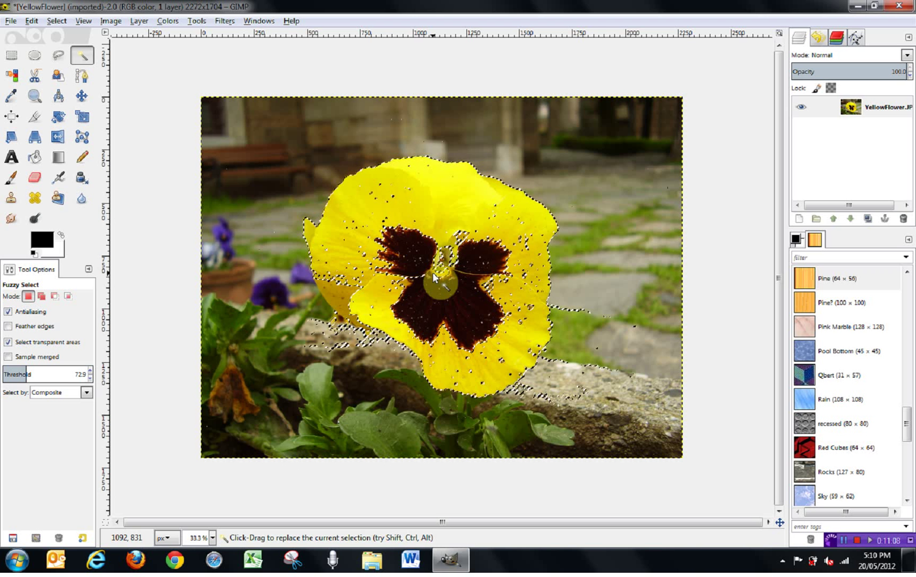
pyautogui.click(438, 256)
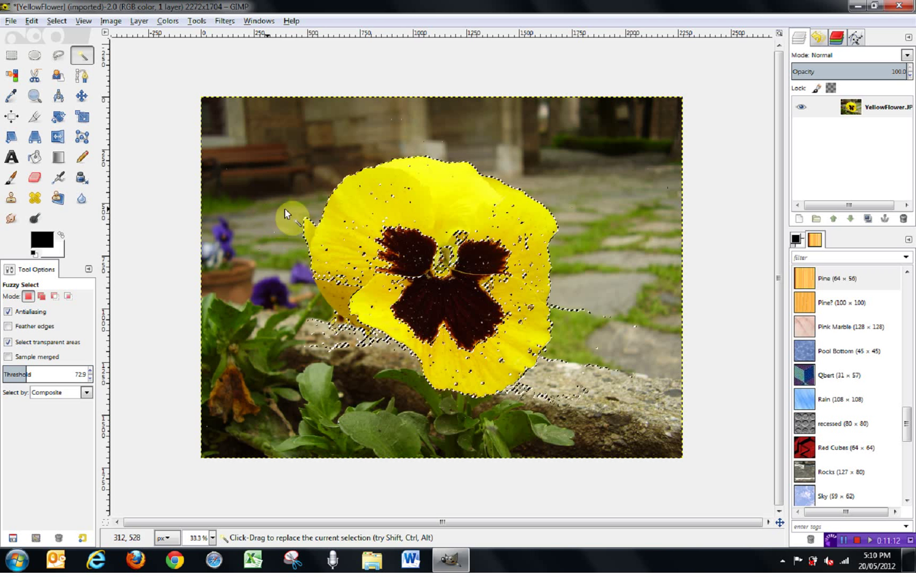
# Set the Fuzzy Select threshold to 15 and select the similar yellow area on the upper petal
pyautogui.moveTo(77, 375); pyautogui.dragTo(111, 373)
pyautogui.press('BackSpace')
pyautogui.write('15')
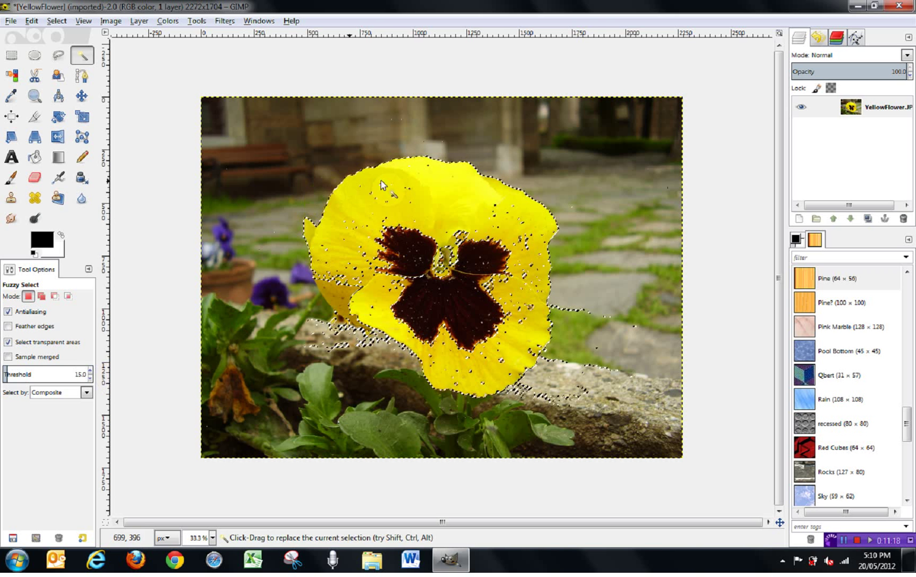
pyautogui.click(447, 190)
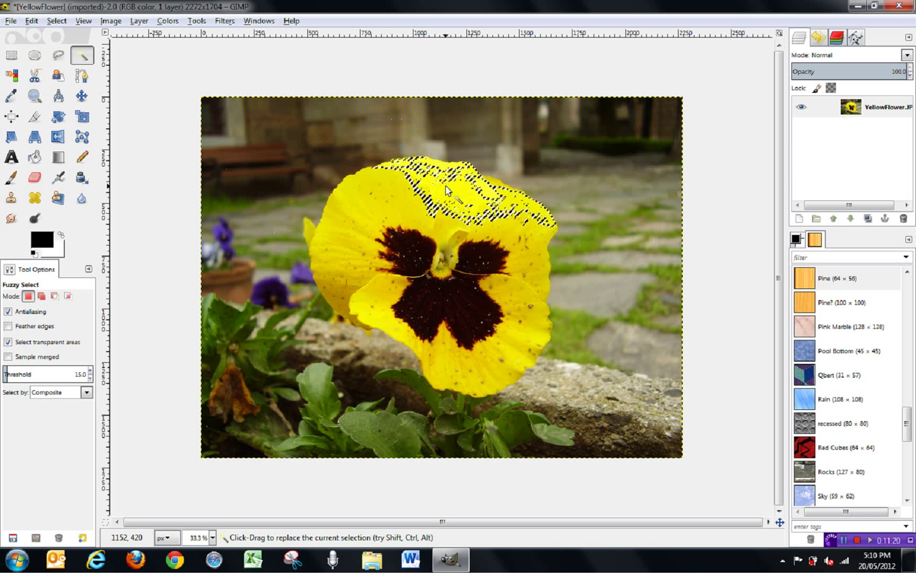
pyautogui.click(395, 223)
pyautogui.click(386, 200)
# Add the yellow areas of the left, right and lower petals to the current Fuzzy Select selection
pyautogui.press('shift')
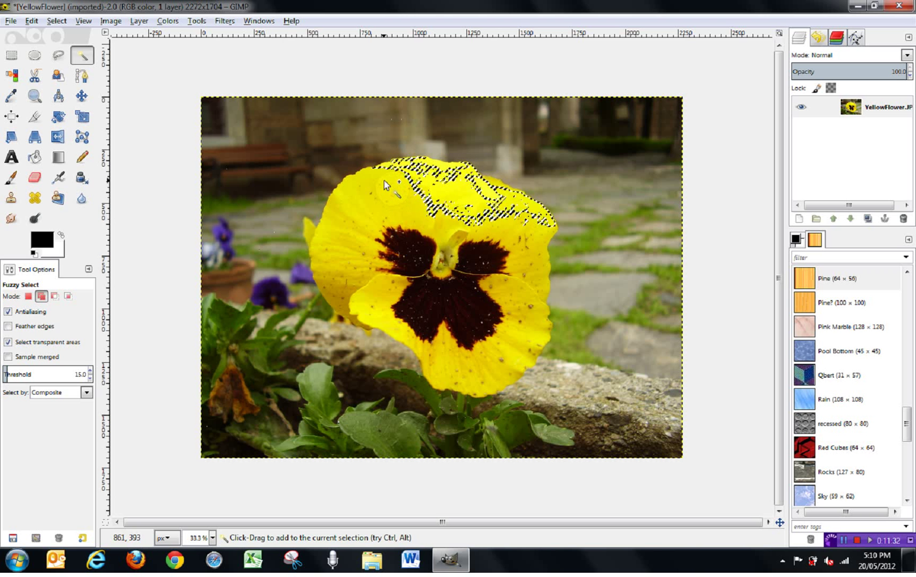
pyautogui.click(385, 181)
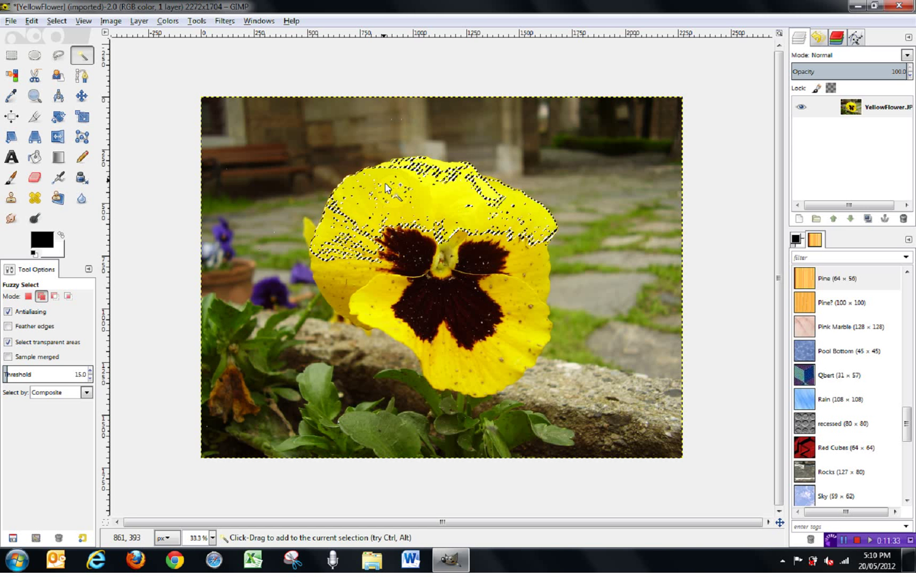
pyautogui.click(518, 293)
pyautogui.click(395, 304)
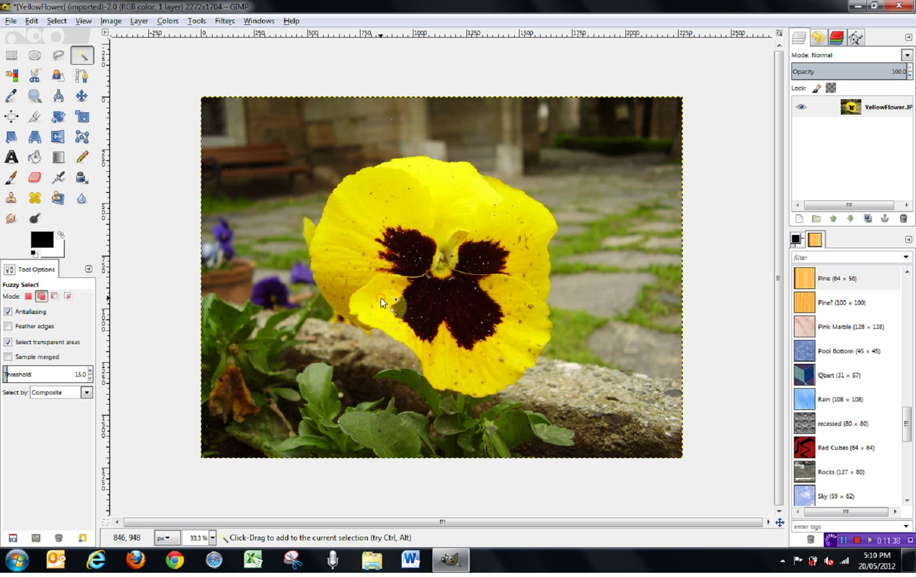
pyautogui.click(410, 238)
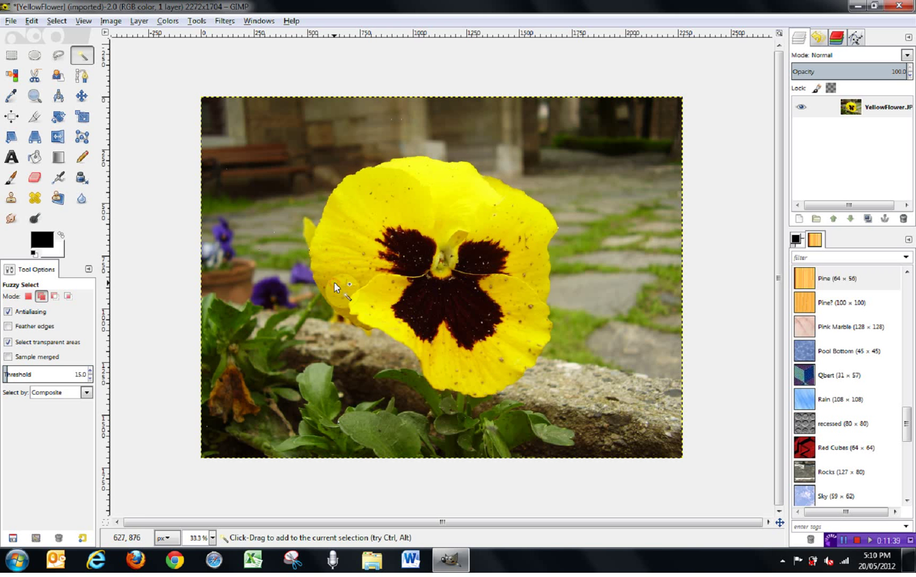
pyautogui.click(405, 288)
# Add the dark patches and the small centre of the flower to the selection
pyautogui.click(449, 298)
pyautogui.click(474, 268)
pyautogui.click(480, 262)
pyautogui.click(444, 263)
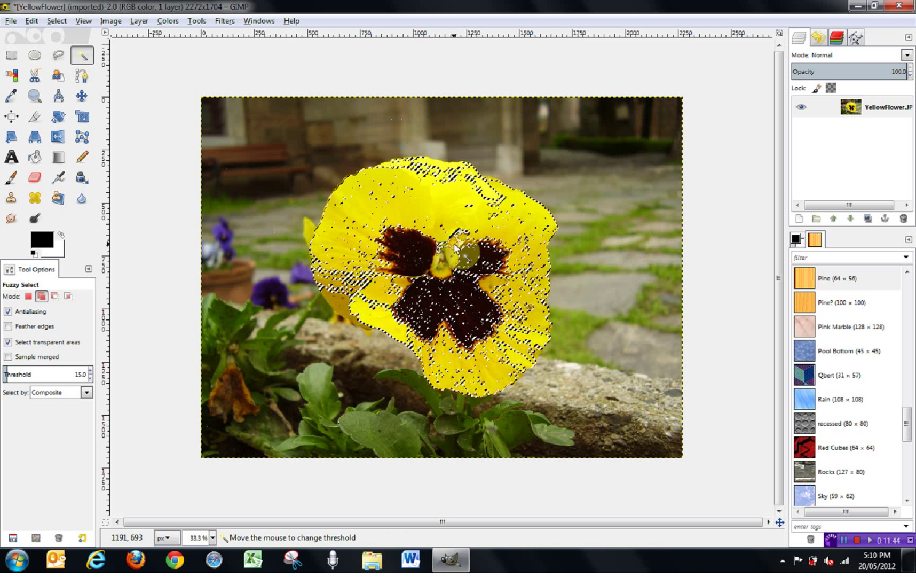
pyautogui.click(410, 252)
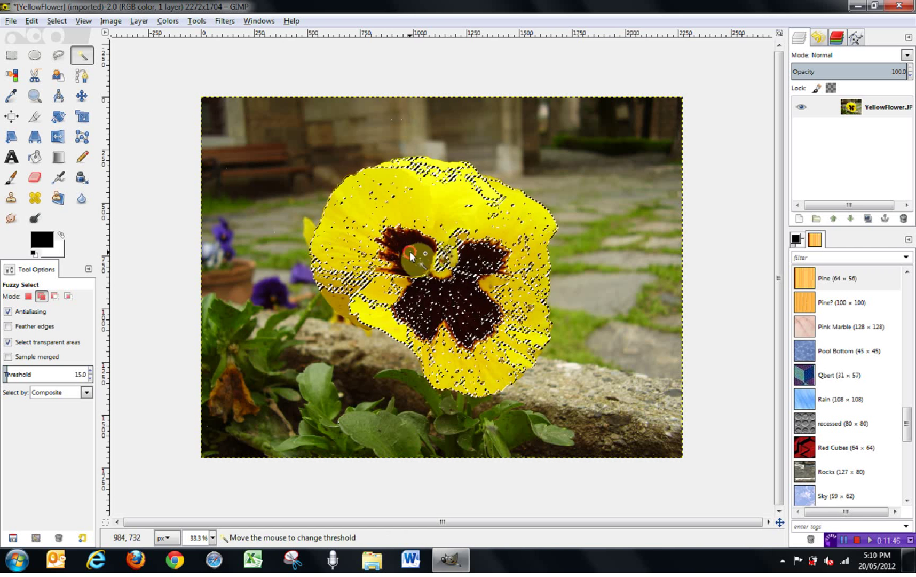
pyautogui.click(380, 251)
pyautogui.click(381, 253)
pyautogui.click(389, 239)
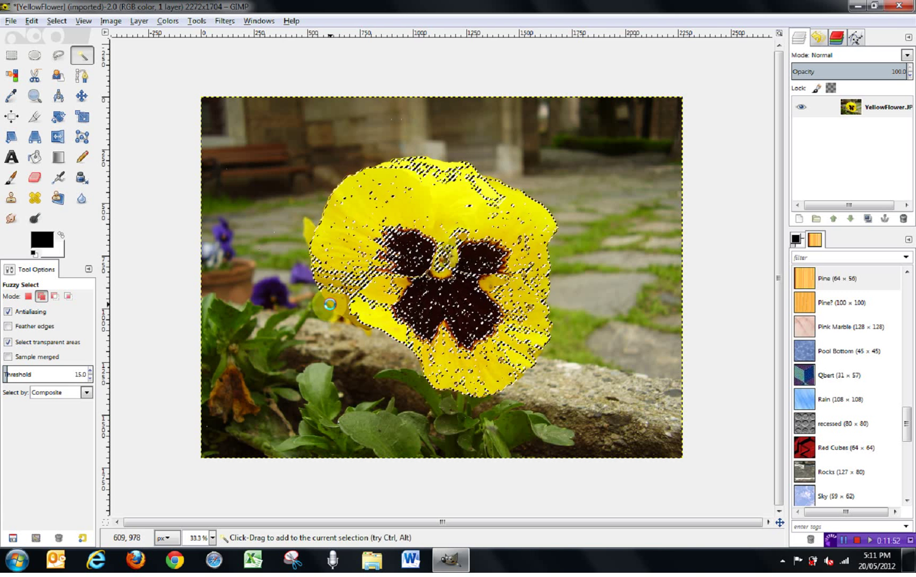
# Add the remaining shaded yellow areas at the flower's lower left to the selection, then clear the whole selection
pyautogui.click(351, 282)
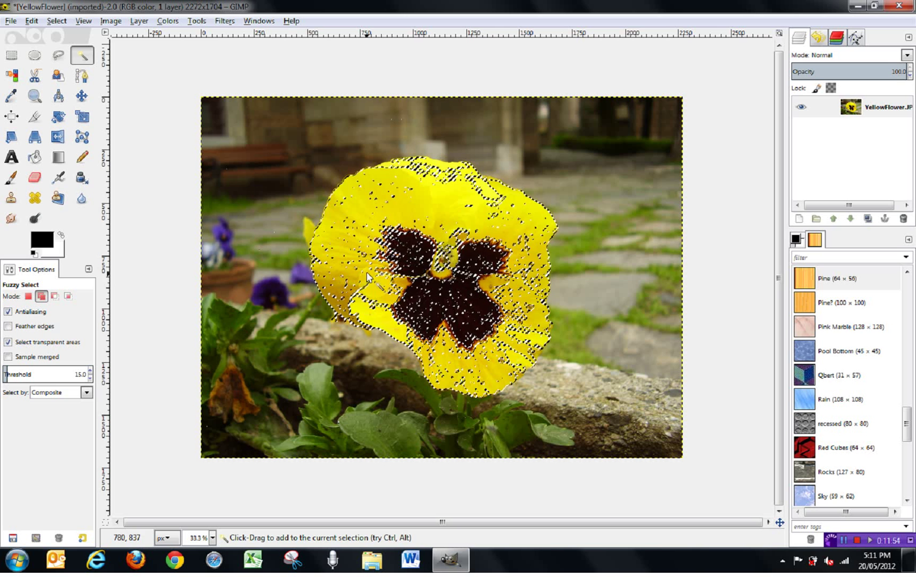
pyautogui.click(373, 317)
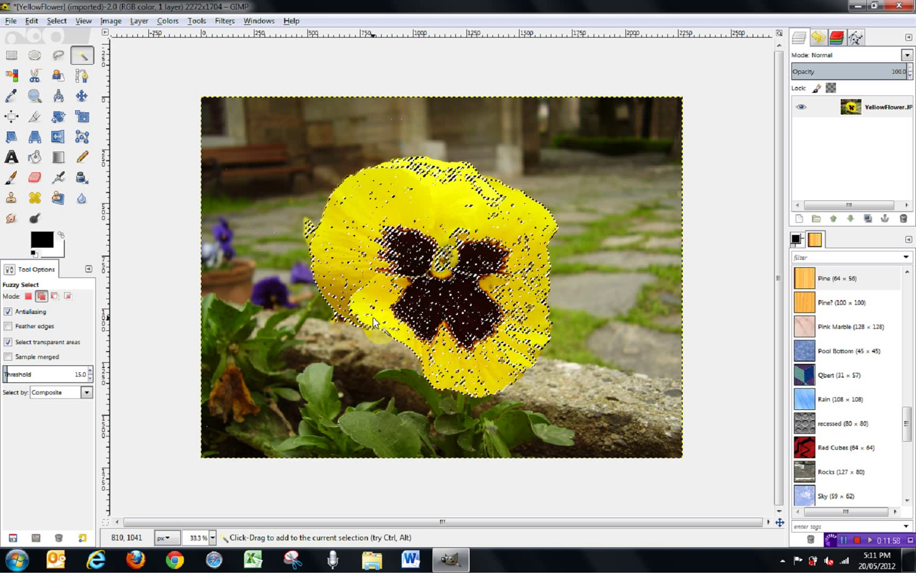
pyautogui.hotkey('ctrl', 'shift', 'a')
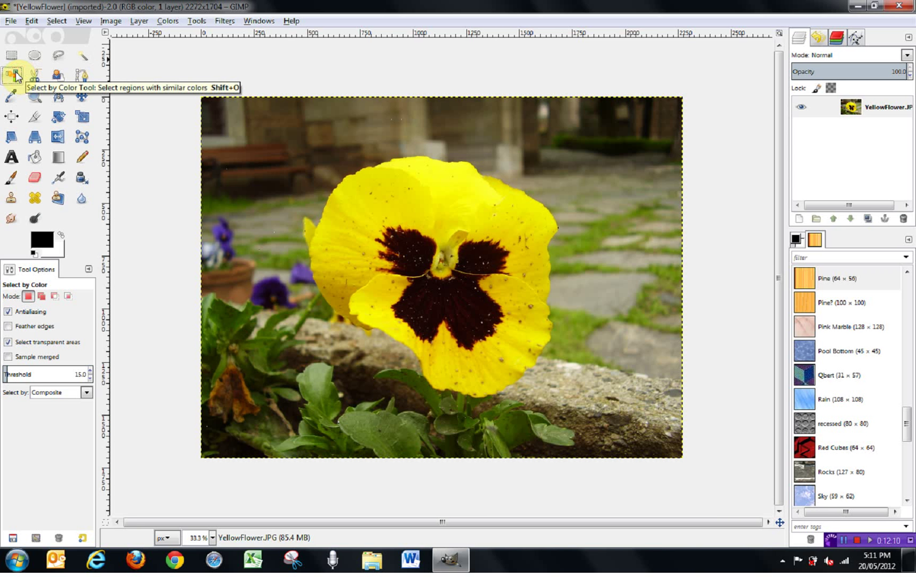
# Use Select by Color on the upper yellow petal with thresholds of 15, 27.7 and 80.4
pyautogui.click(448, 187)
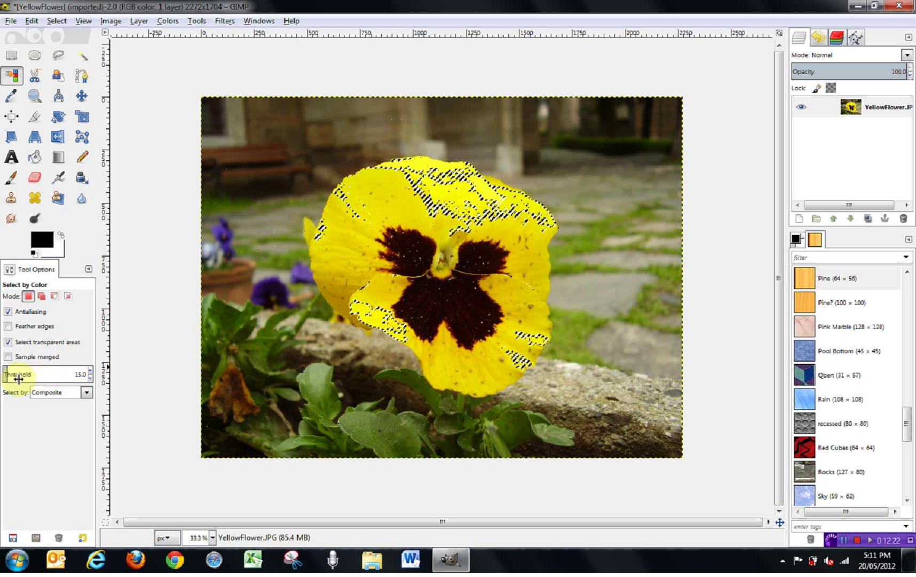
pyautogui.moveTo(7, 376); pyautogui.dragTo(66, 377)
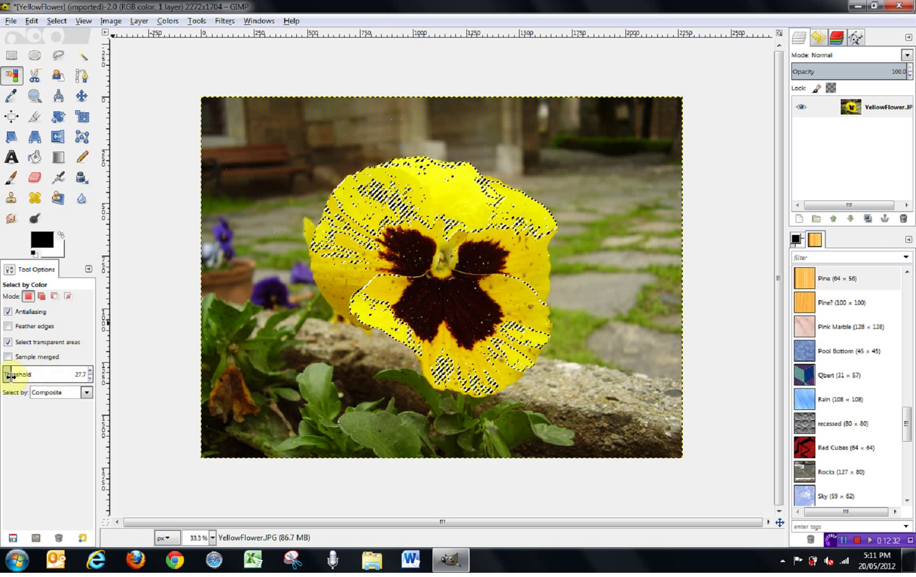
pyautogui.moveTo(41, 375); pyautogui.dragTo(98, 372)
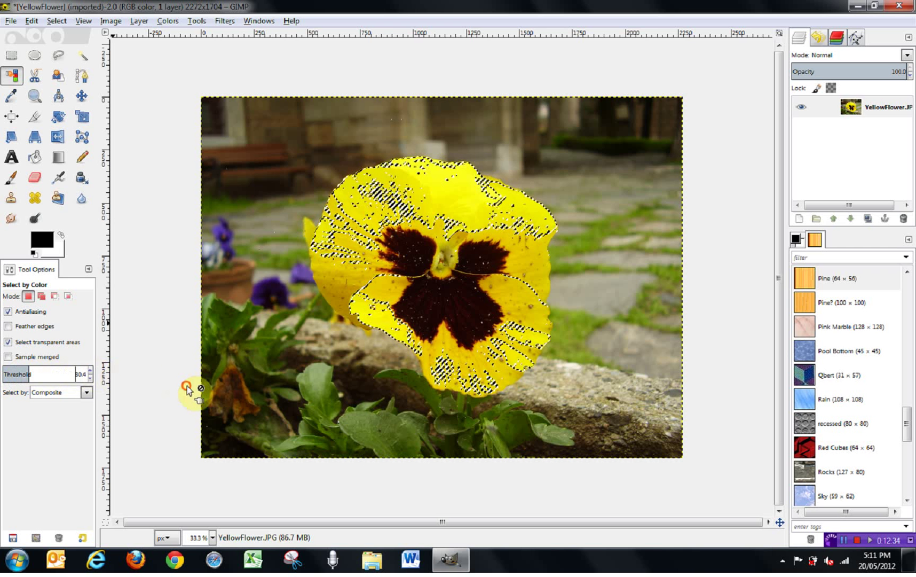
pyautogui.click(447, 197)
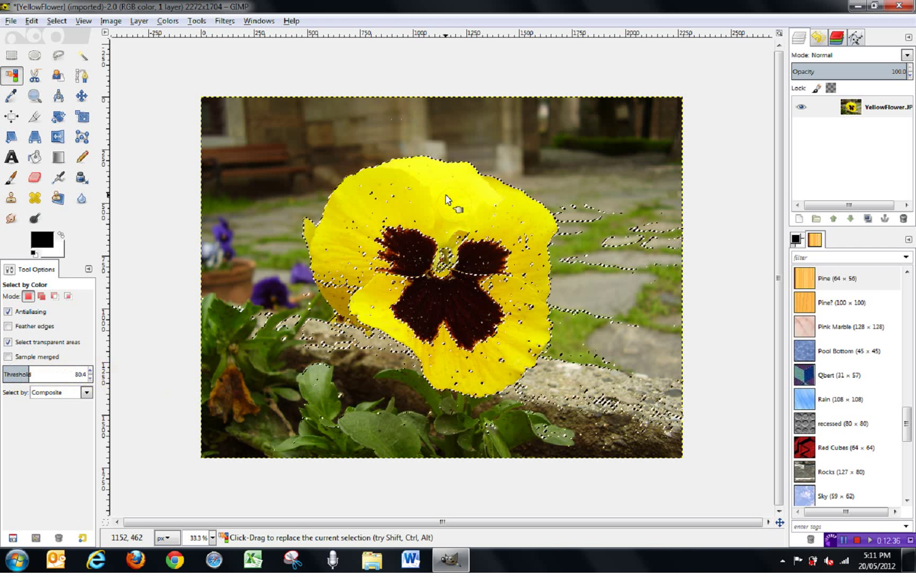
pyautogui.click(644, 234)
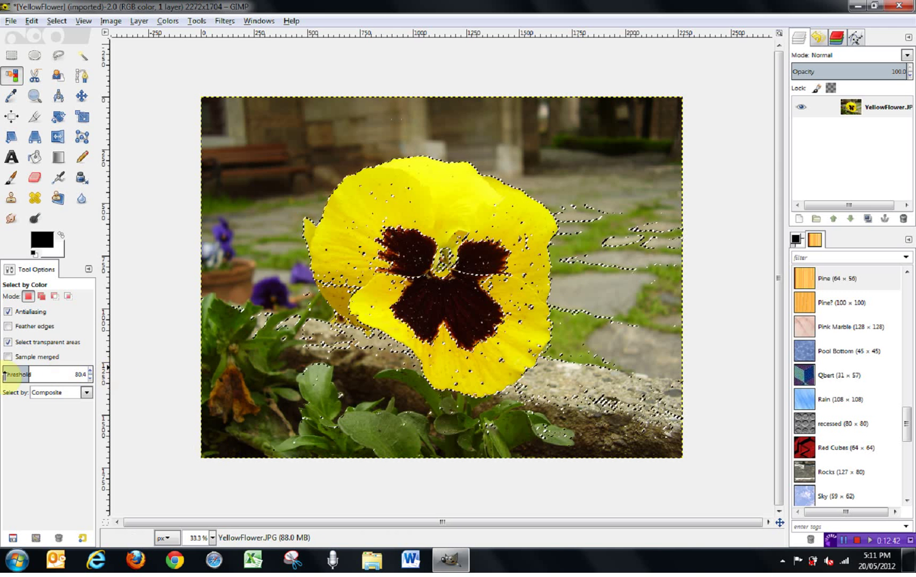
# Set the Select by Color threshold to 74.8 and select the dark colours from the flower's centre patches
pyautogui.moveTo(30, 374); pyautogui.dragTo(28, 372)
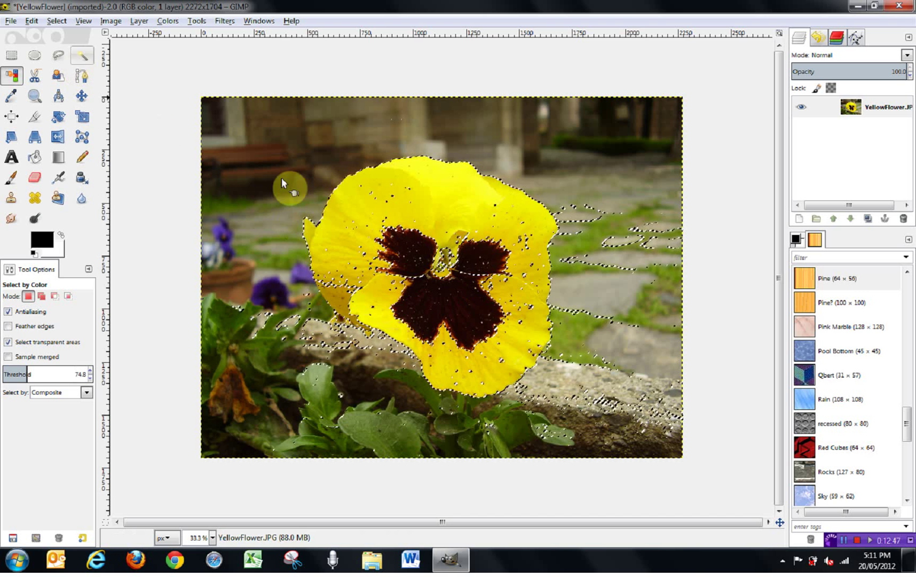
pyautogui.click(460, 297)
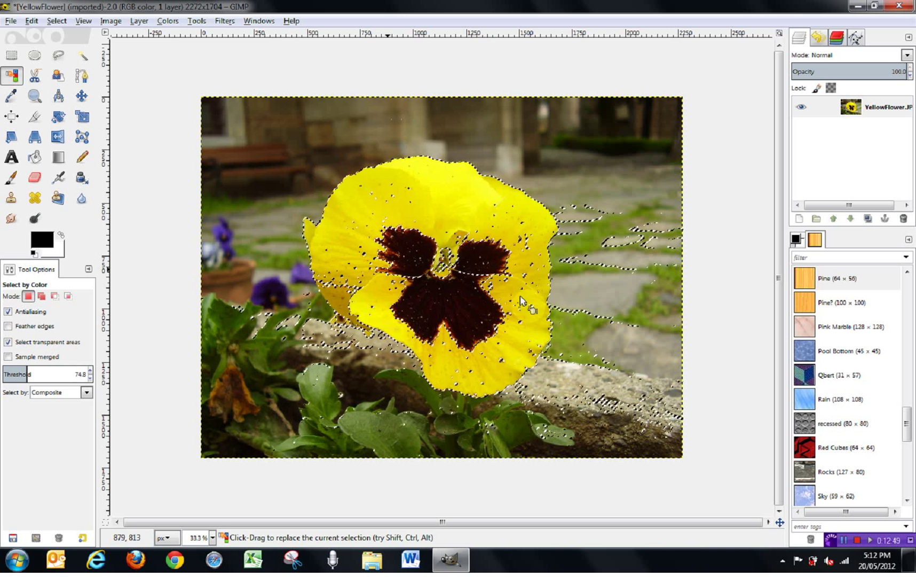
pyautogui.click(396, 276)
pyautogui.click(456, 303)
pyautogui.click(404, 266)
pyautogui.click(416, 250)
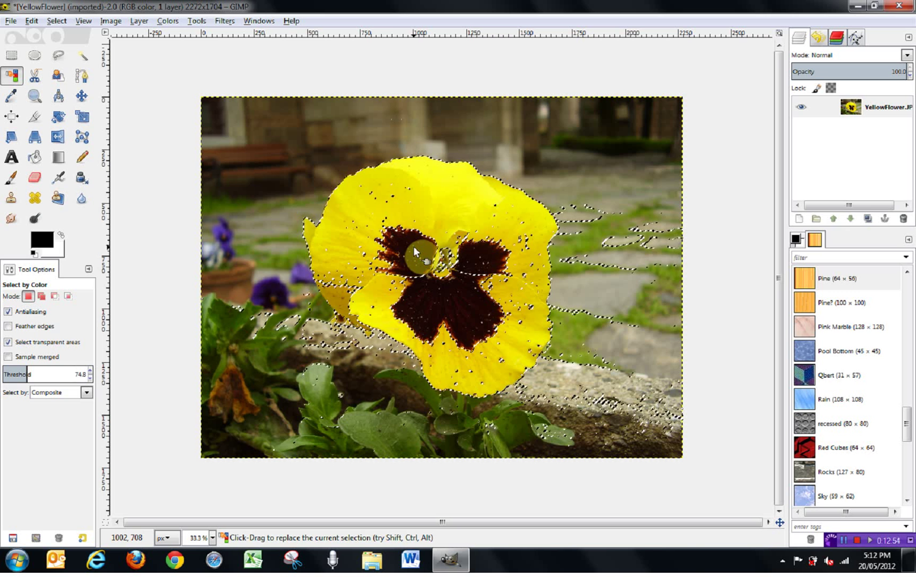
pyautogui.click(344, 380)
pyautogui.click(259, 288)
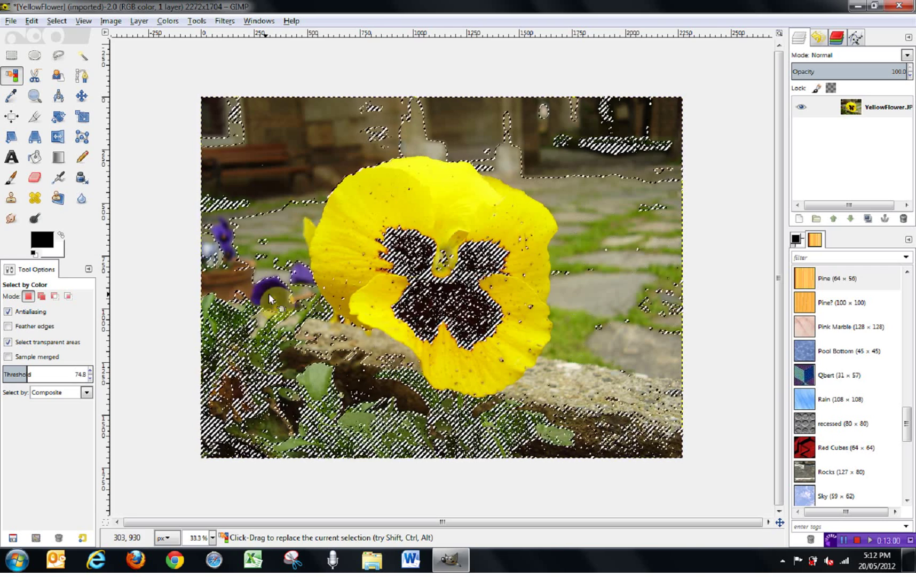
# Set the Select by Color threshold to 15 and select the purple of the small background flowers
pyautogui.moveTo(14, 376)
pyautogui.mouseDown()
pyautogui.moveTo(22, 374)
pyautogui.moveTo(3, 382)
pyautogui.mouseUp()
pyautogui.click(82, 374)
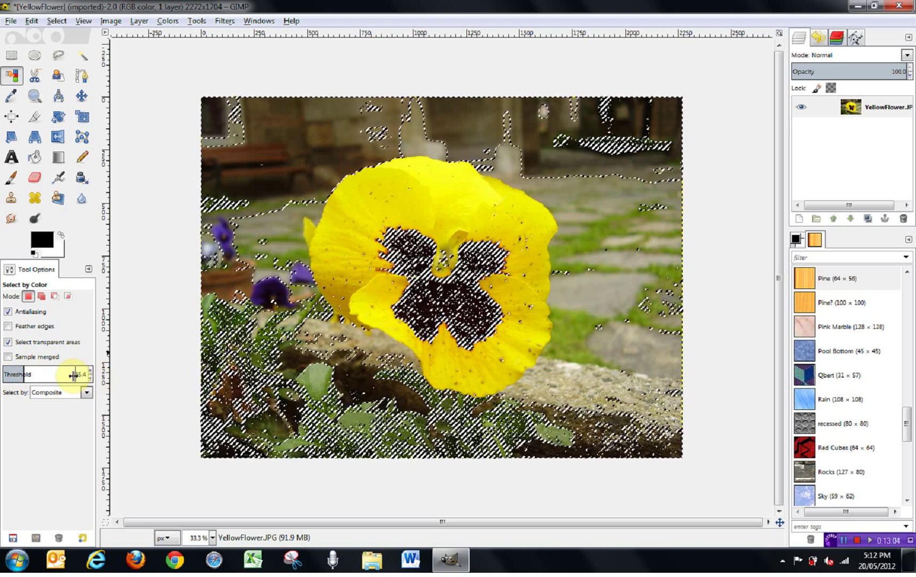
pyautogui.write('15')
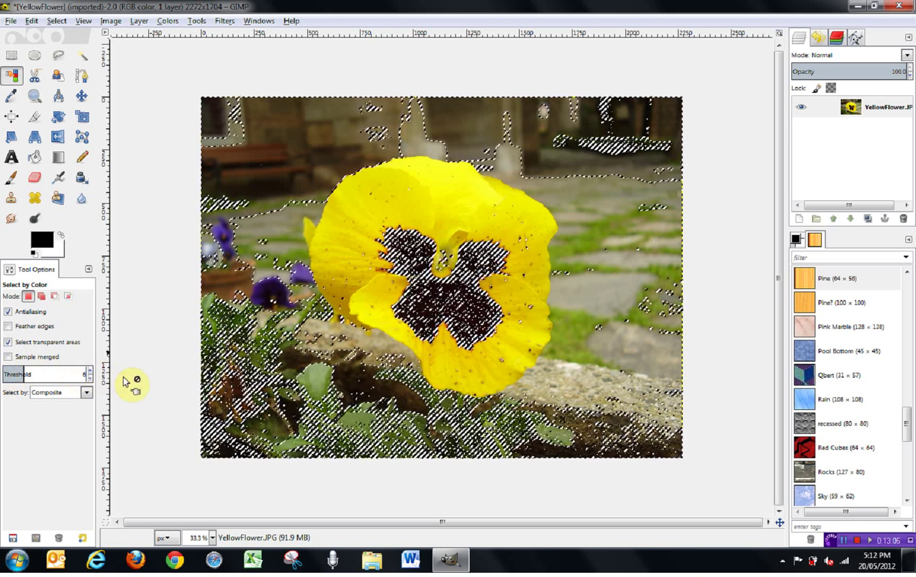
pyautogui.click(216, 234)
pyautogui.moveTo(216, 228)
pyautogui.mouseDown()
pyautogui.moveTo(227, 259)
pyautogui.moveTo(215, 230)
pyautogui.moveTo(301, 275)
pyautogui.mouseUp()
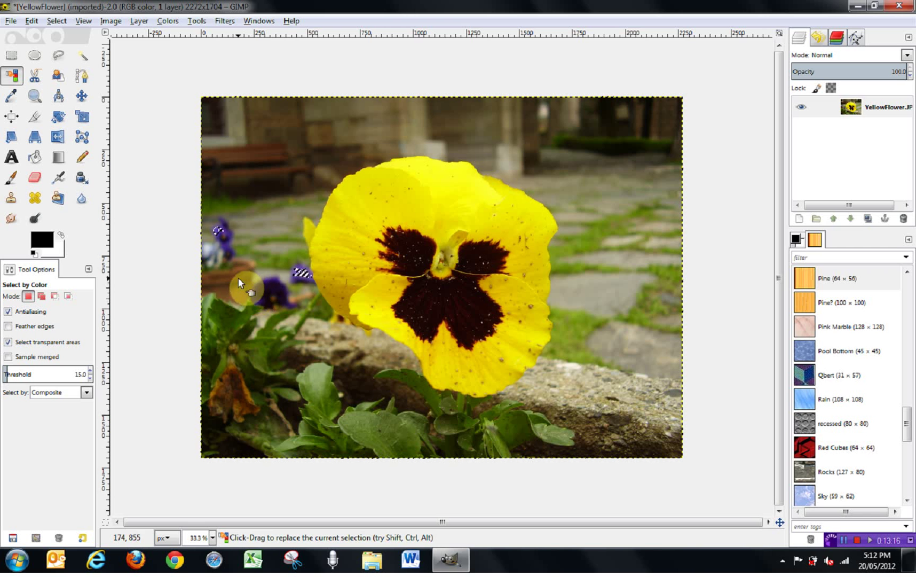
# Select the terracotta pot's colour throughout the photo with Select by Color, then clear the selection
pyautogui.click(239, 296)
pyautogui.moveTo(242, 292); pyautogui.dragTo(357, 239)
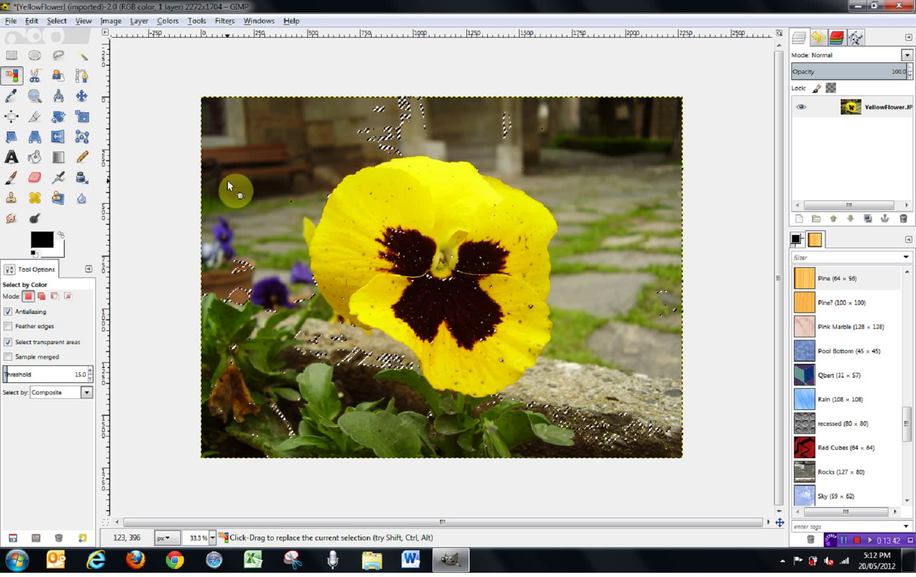
pyautogui.hotkey('ctrl', 'shift', 'a')
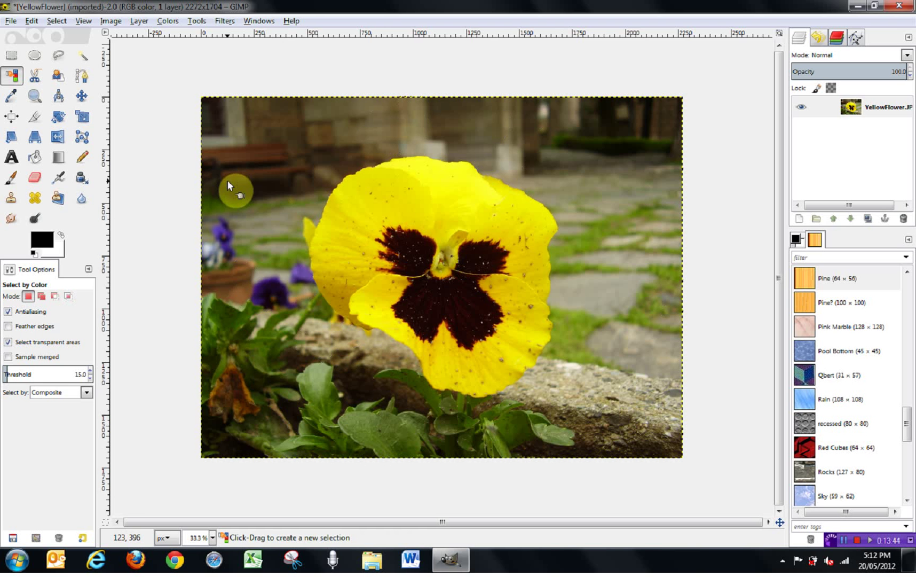
# Trace the flower's upper and right edge with Scissors Select nodes, and pull an added right-edge node outward onto the paving
pyautogui.click(35, 77)
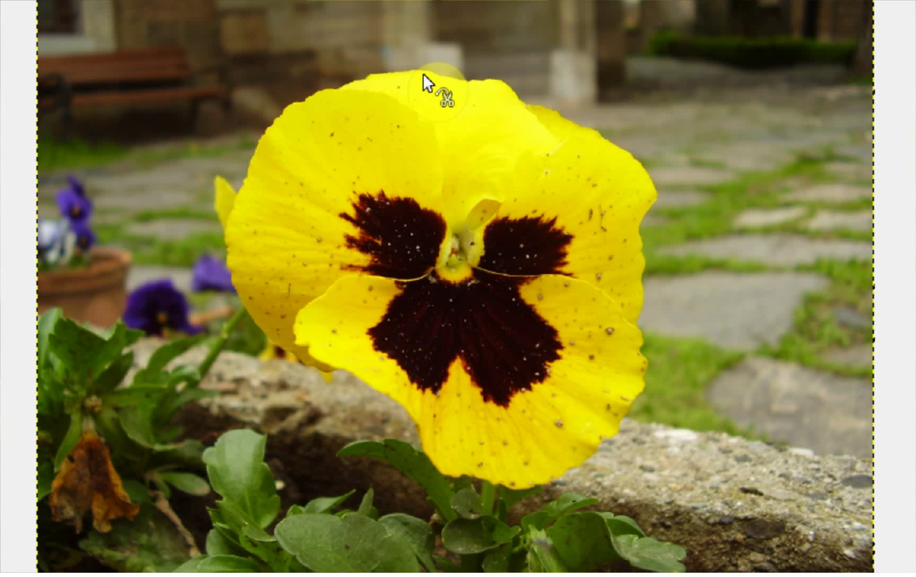
pyautogui.click(426, 156)
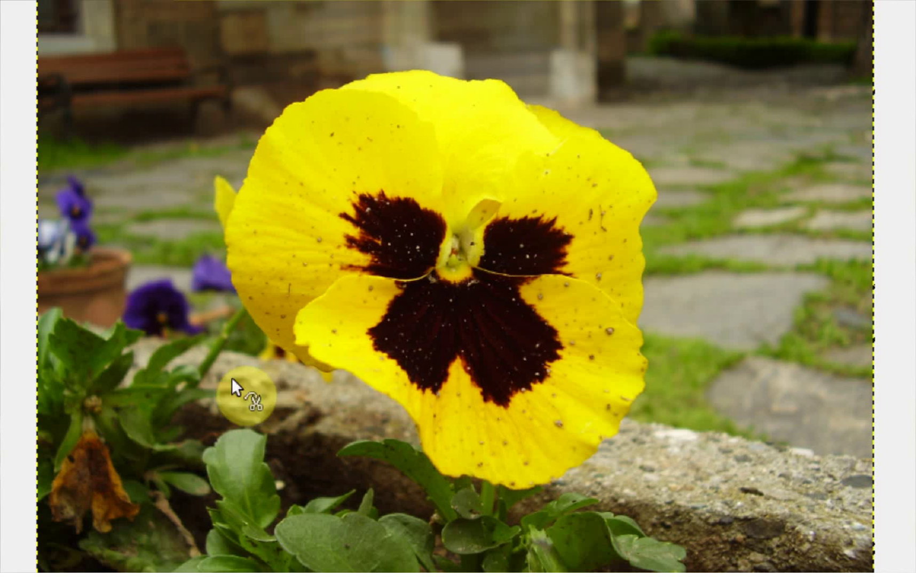
pyautogui.click(402, 71)
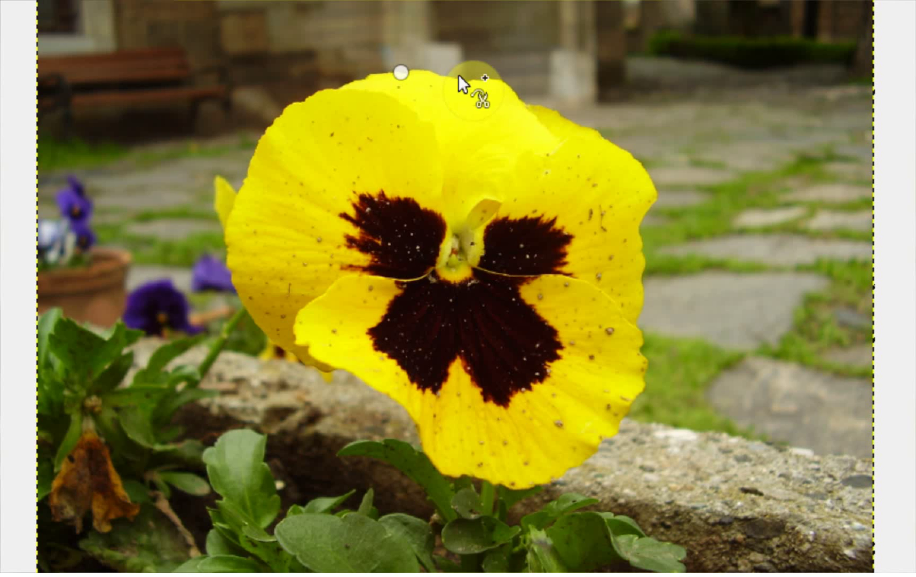
pyautogui.click(473, 78)
pyautogui.click(499, 83)
pyautogui.click(557, 110)
pyautogui.moveTo(558, 110); pyautogui.dragTo(628, 147)
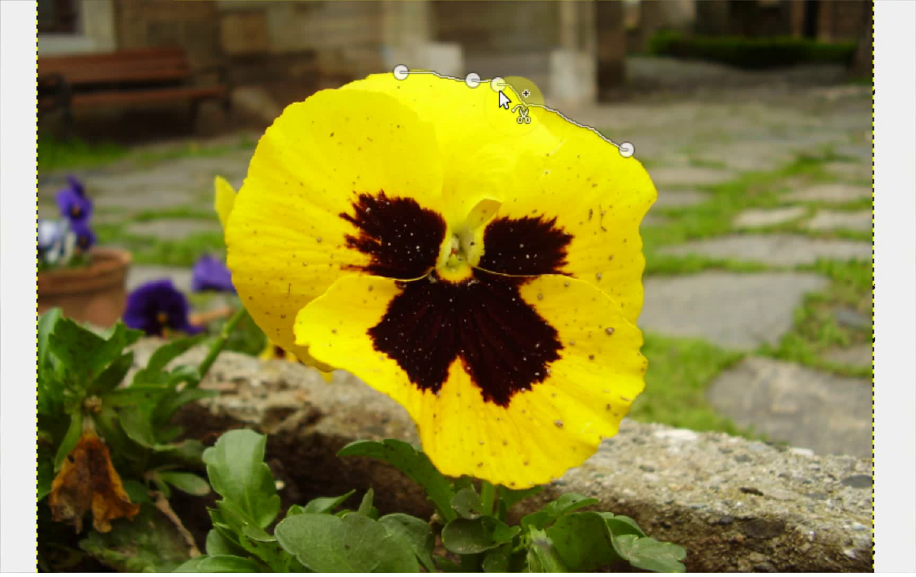
pyautogui.click(644, 264)
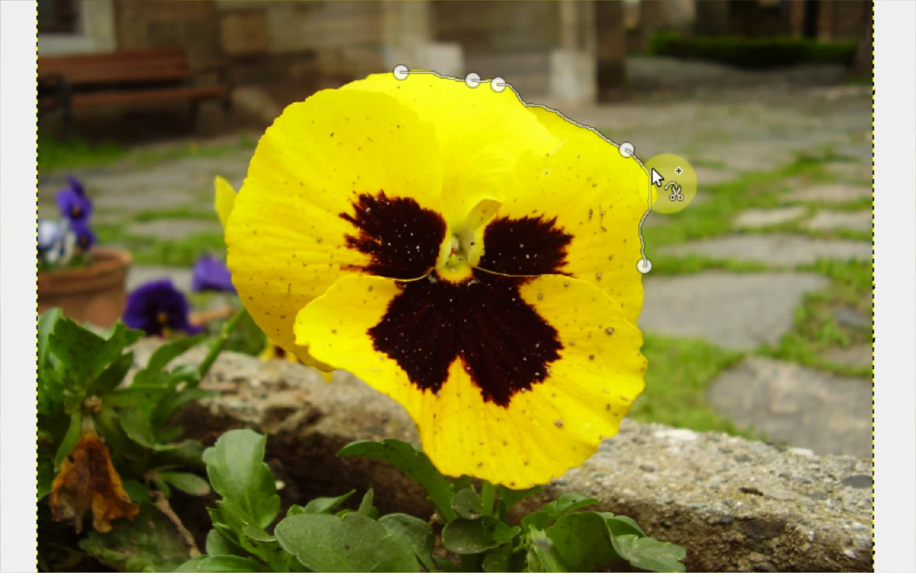
pyautogui.moveTo(650, 189); pyautogui.dragTo(665, 192)
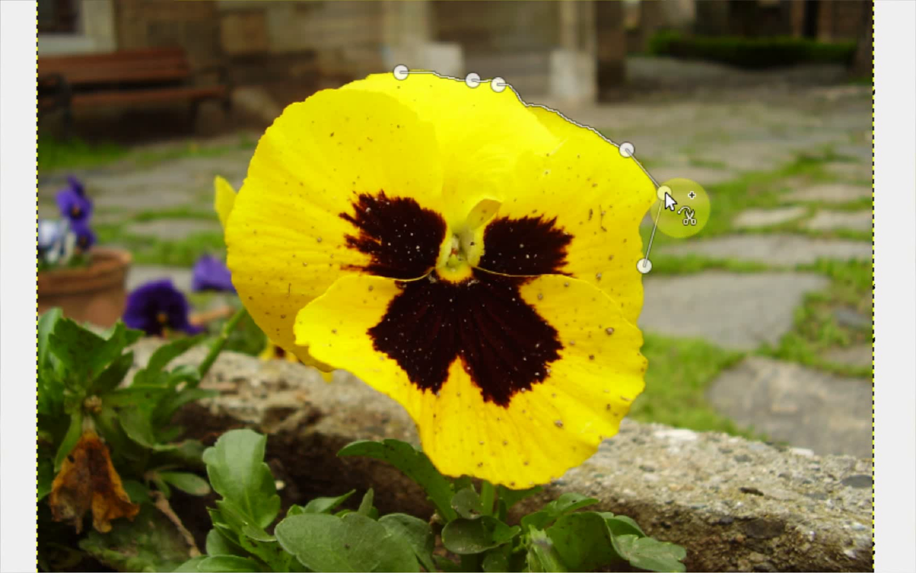